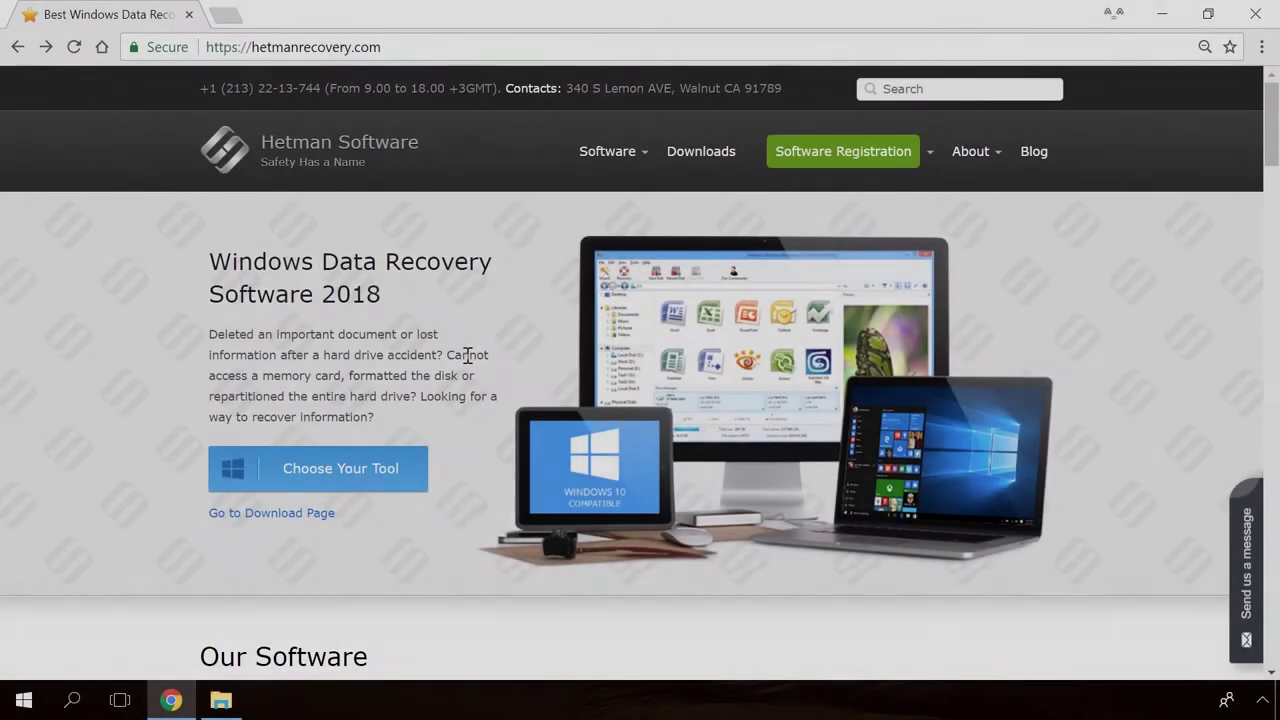
Open the Partition Recovery product page from Our Software and download its installer
scroll(470, 360, "down", 3)
scroll(470, 362, "down", 10)
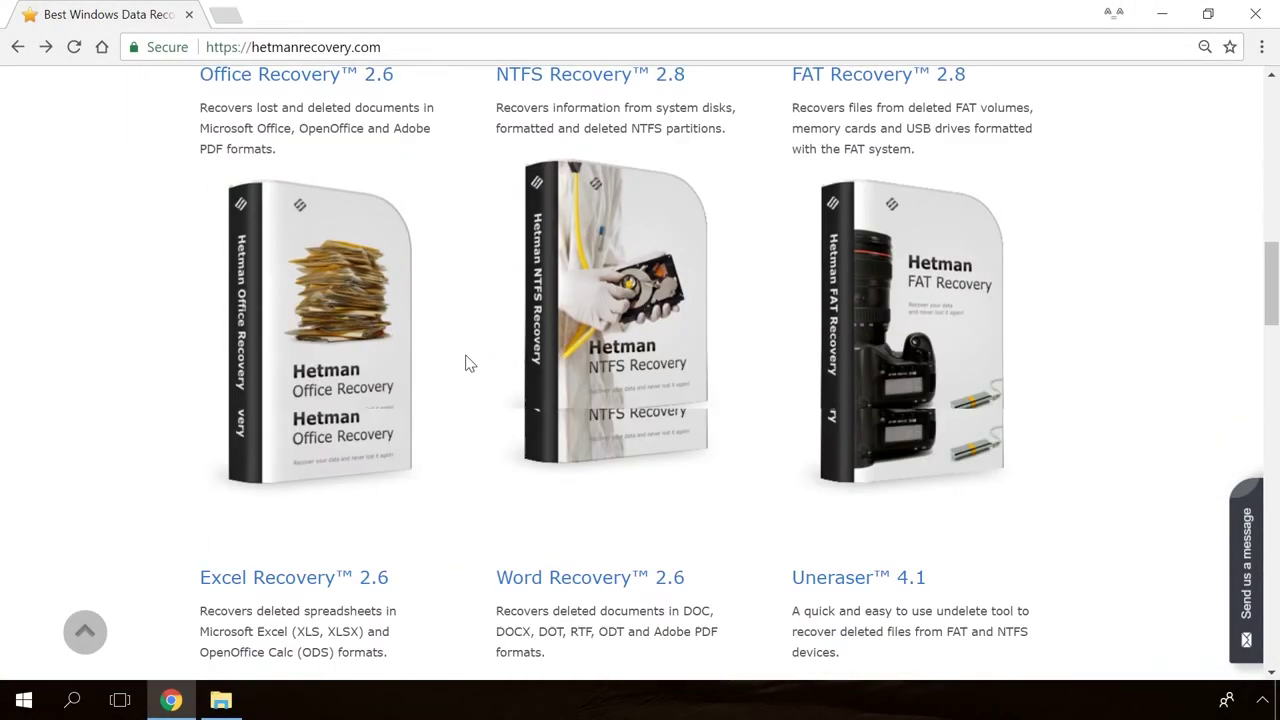
scroll(465, 362, "up", 9)
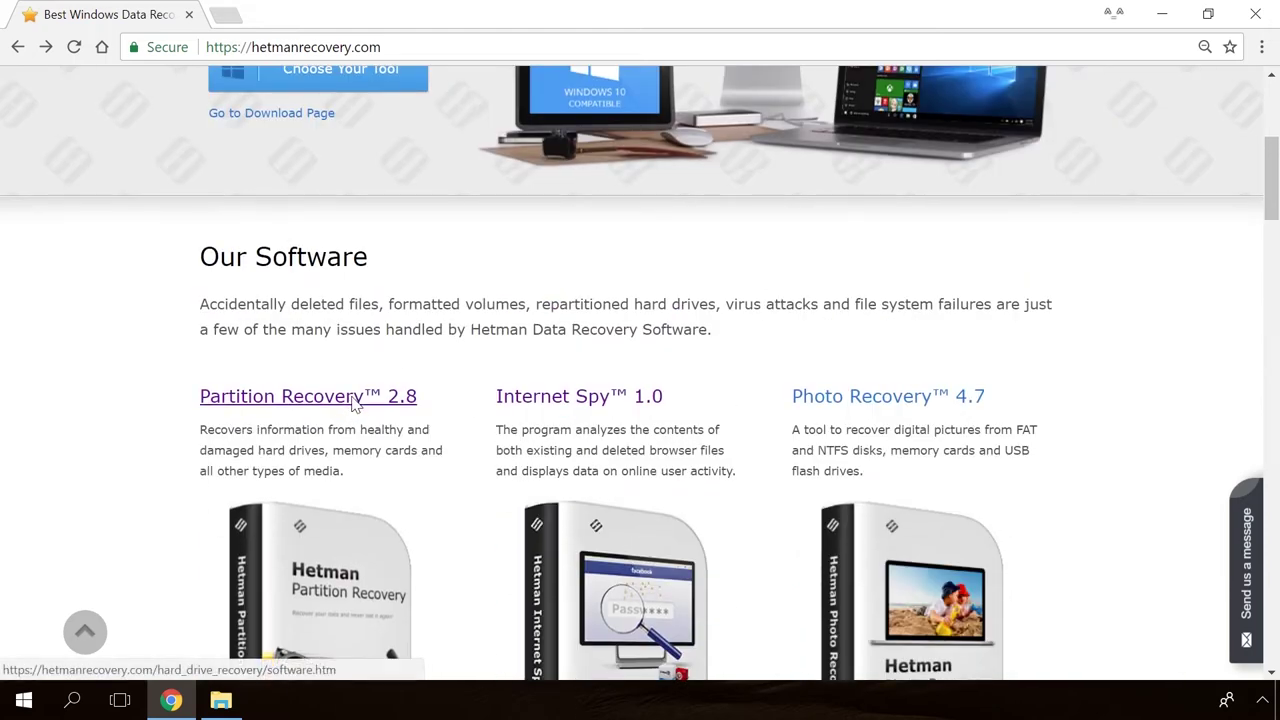
left_click(355, 399)
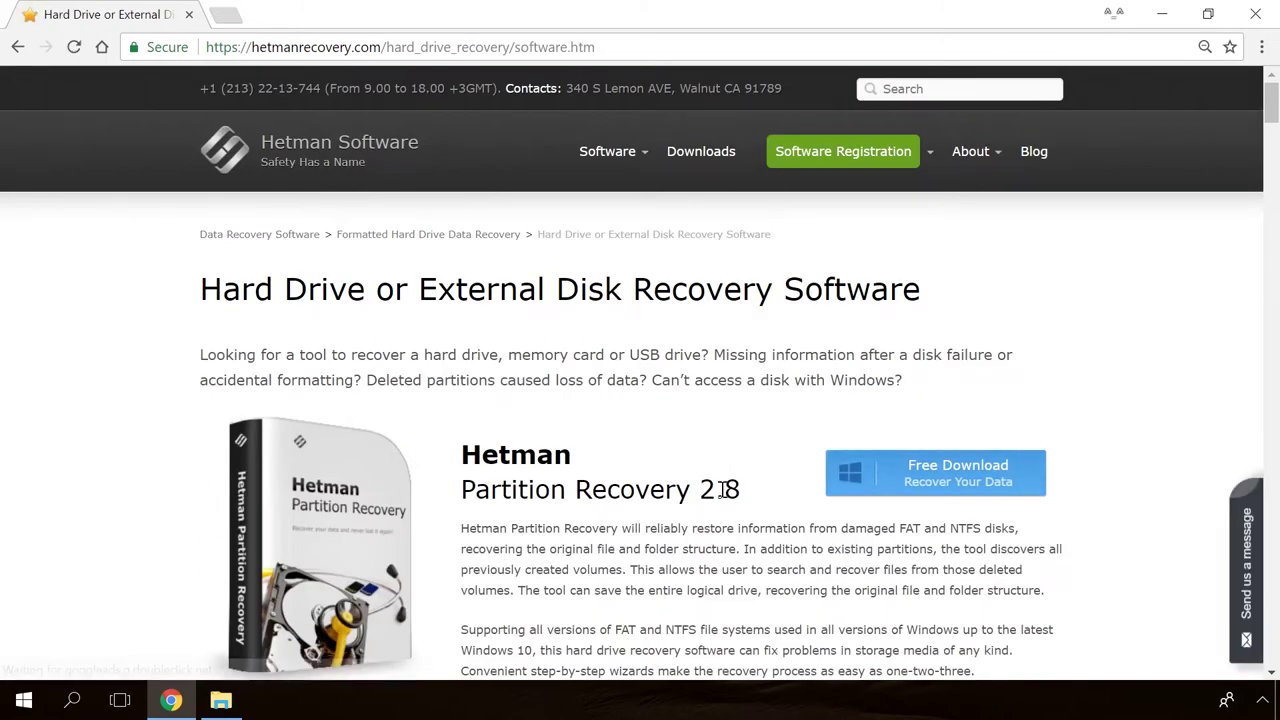
left_click(921, 472)
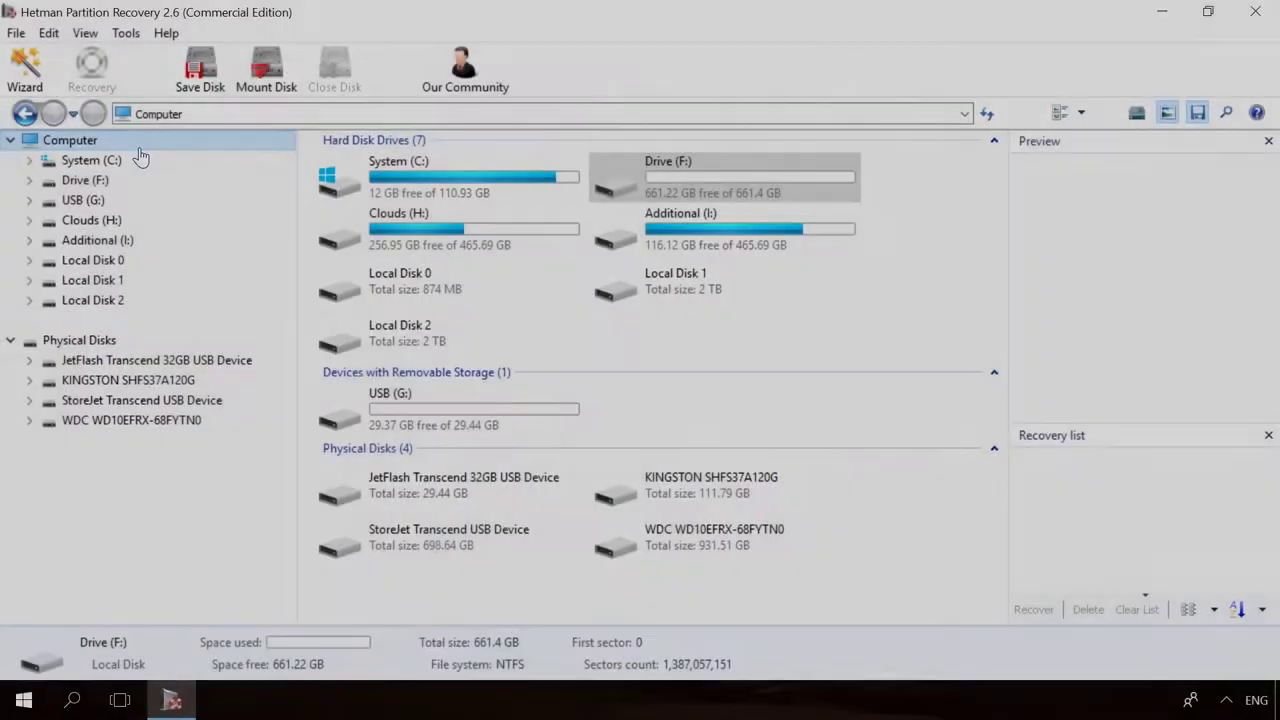
Fast-scan Drive (F:), preview 19779_en_1.jpg, and start recovering the deleted mp4 video
double_click(100, 180)
left_click(797, 542)
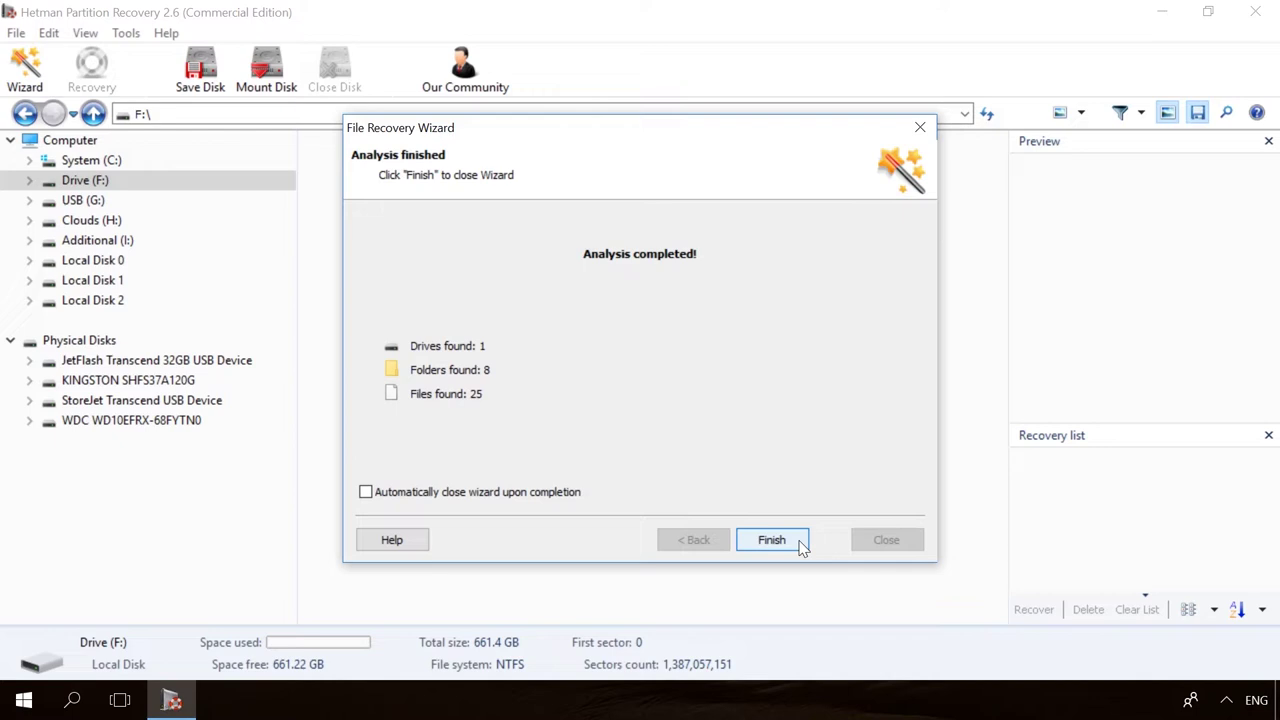
left_click(800, 543)
left_click(810, 162)
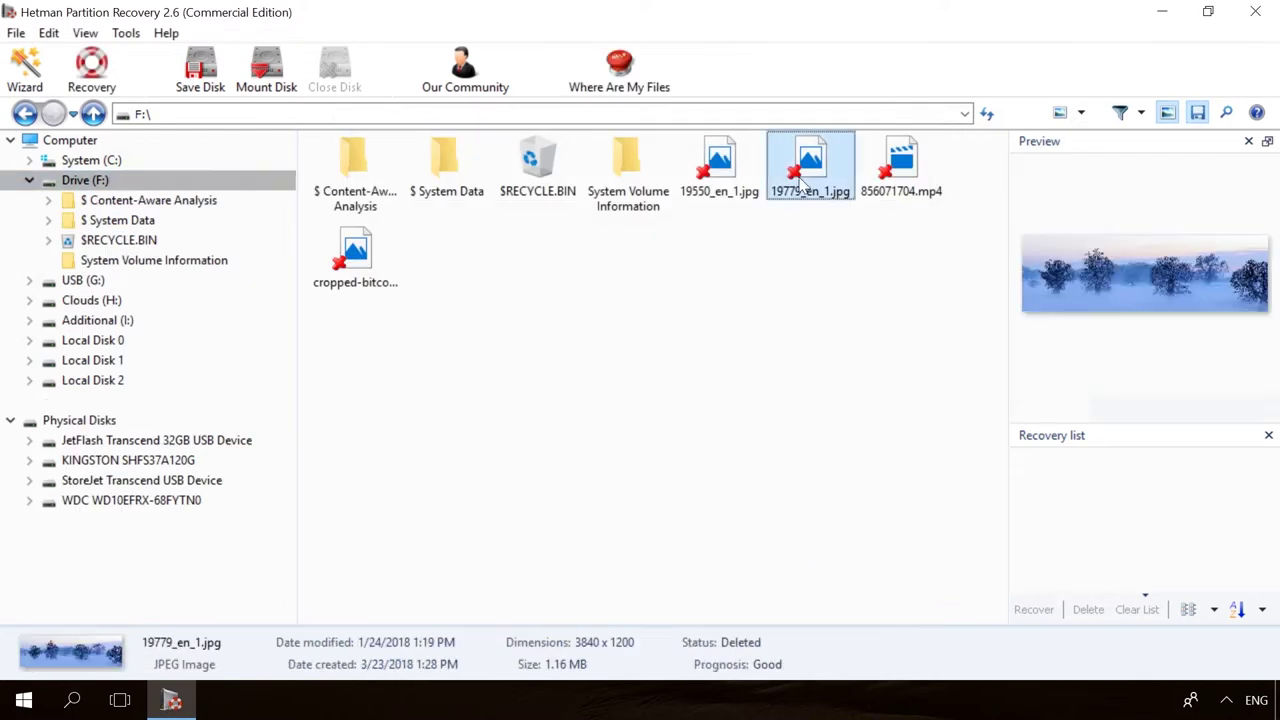
left_click(920, 162)
key("ctrl+r")
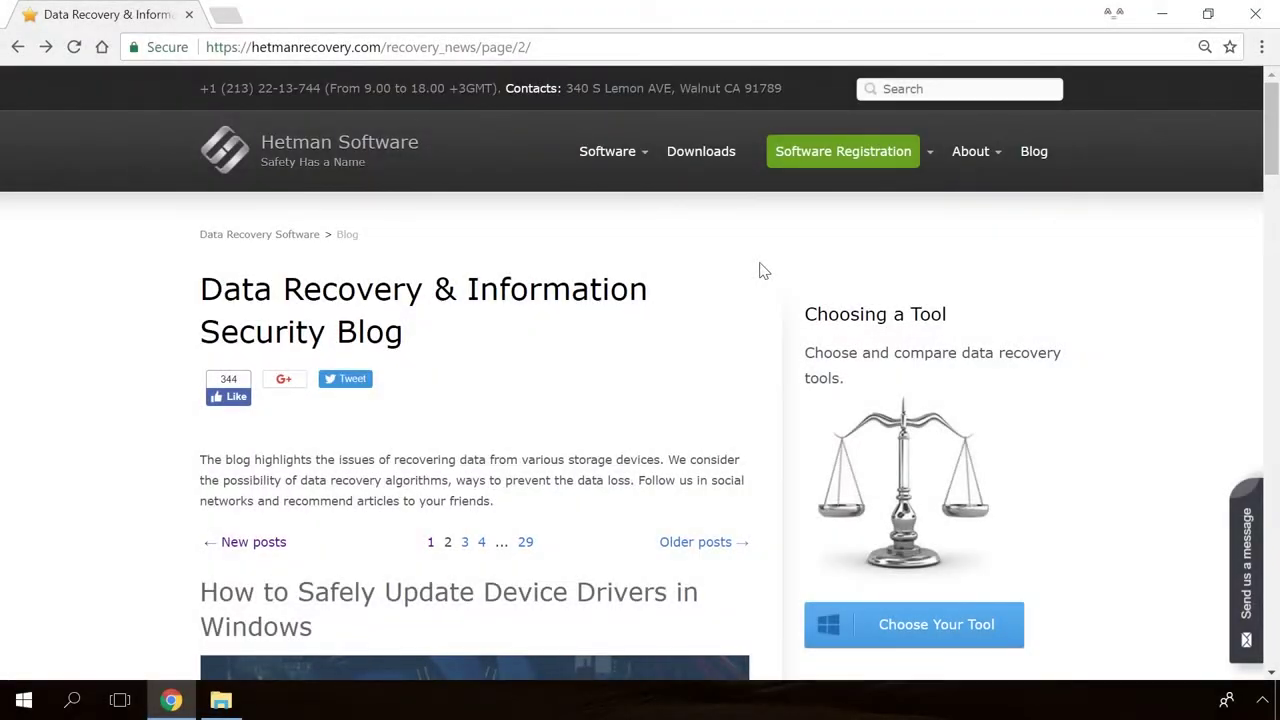
Open the blog's Windows Detected a Hard Disk Problem article
scroll(760, 270, "down", 20)
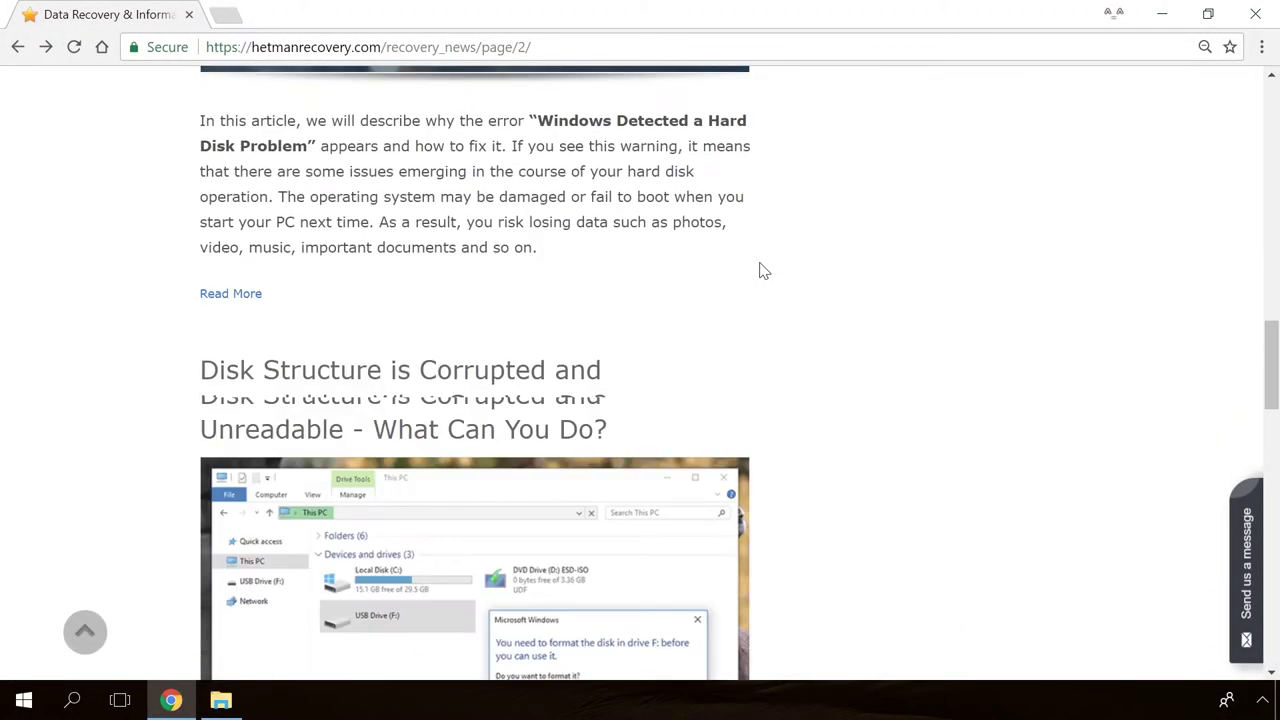
scroll(760, 270, "down", 10)
scroll(760, 270, "up", 10)
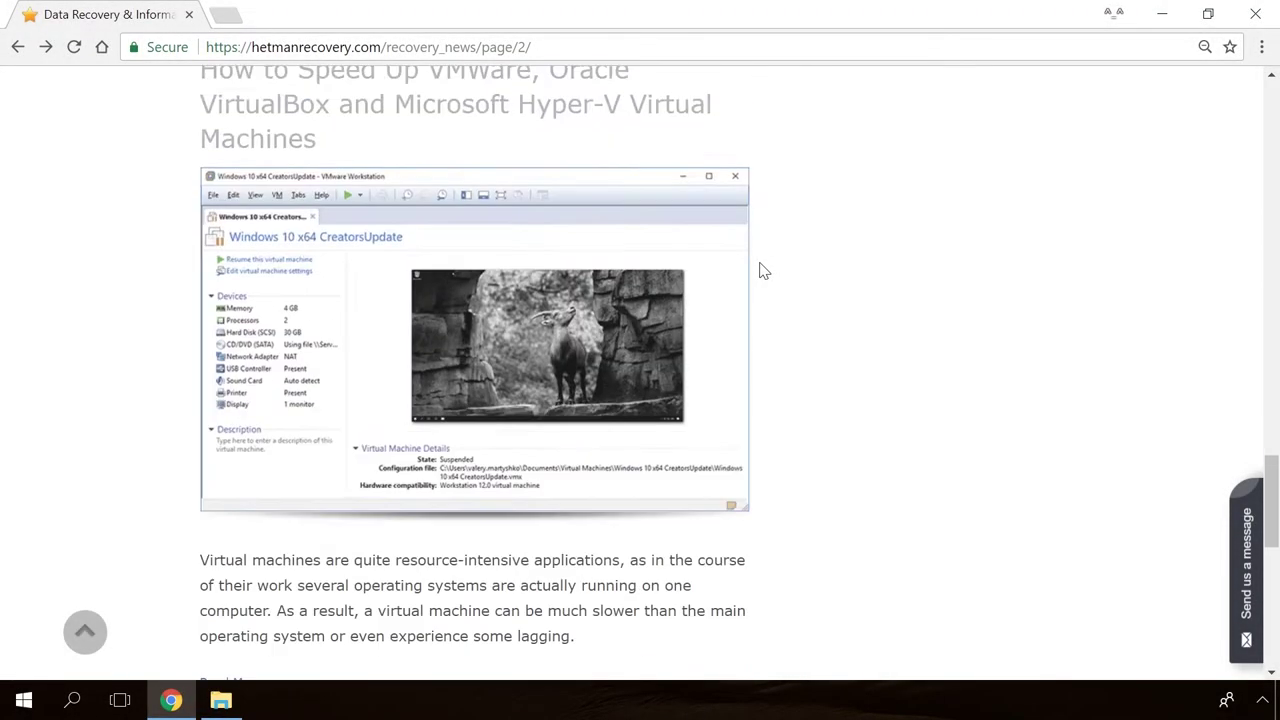
scroll(760, 270, "up", 9)
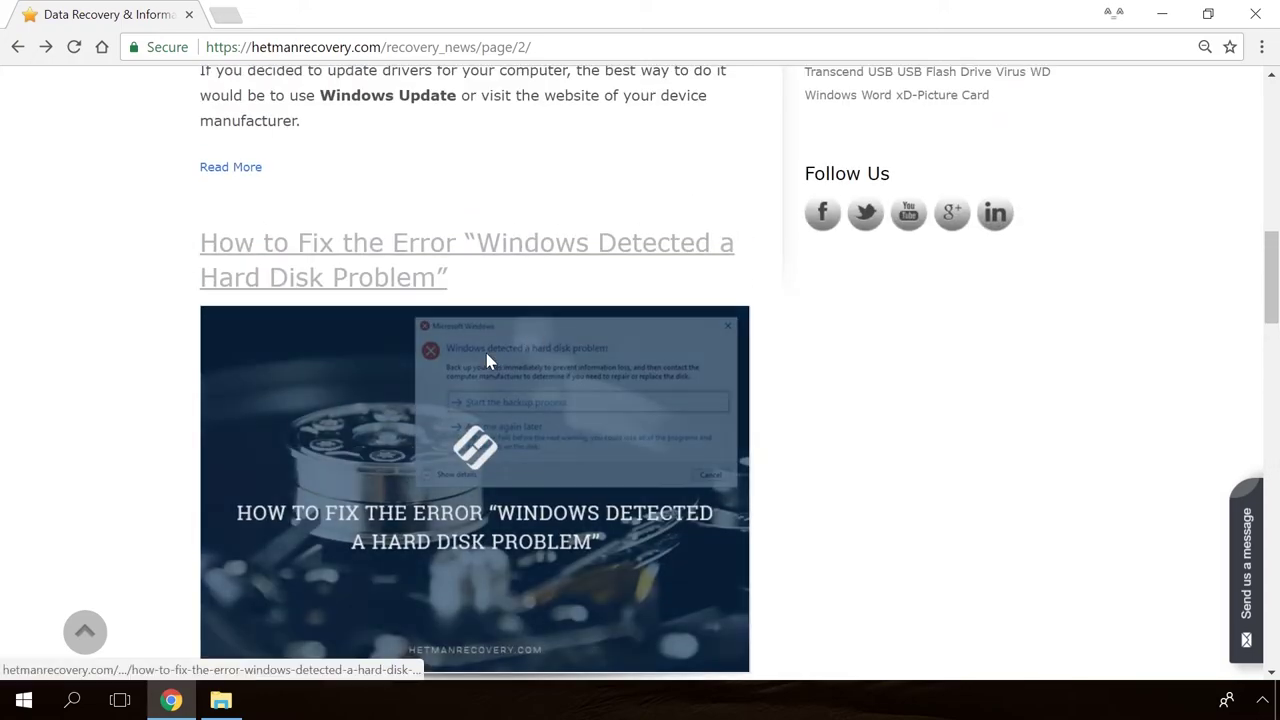
left_click(489, 360)
Enter 'Hello' in the article's Send us a message form
scroll(764, 434, "down", 12)
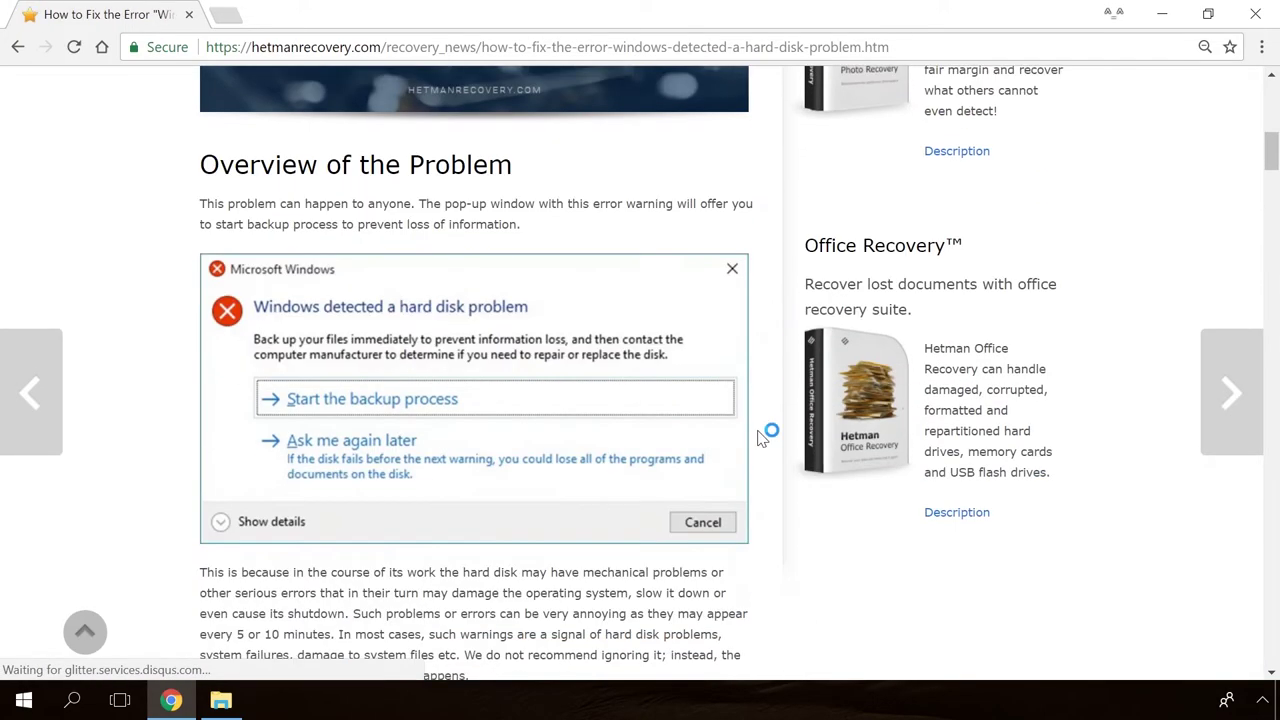
scroll(760, 436, "down", 14)
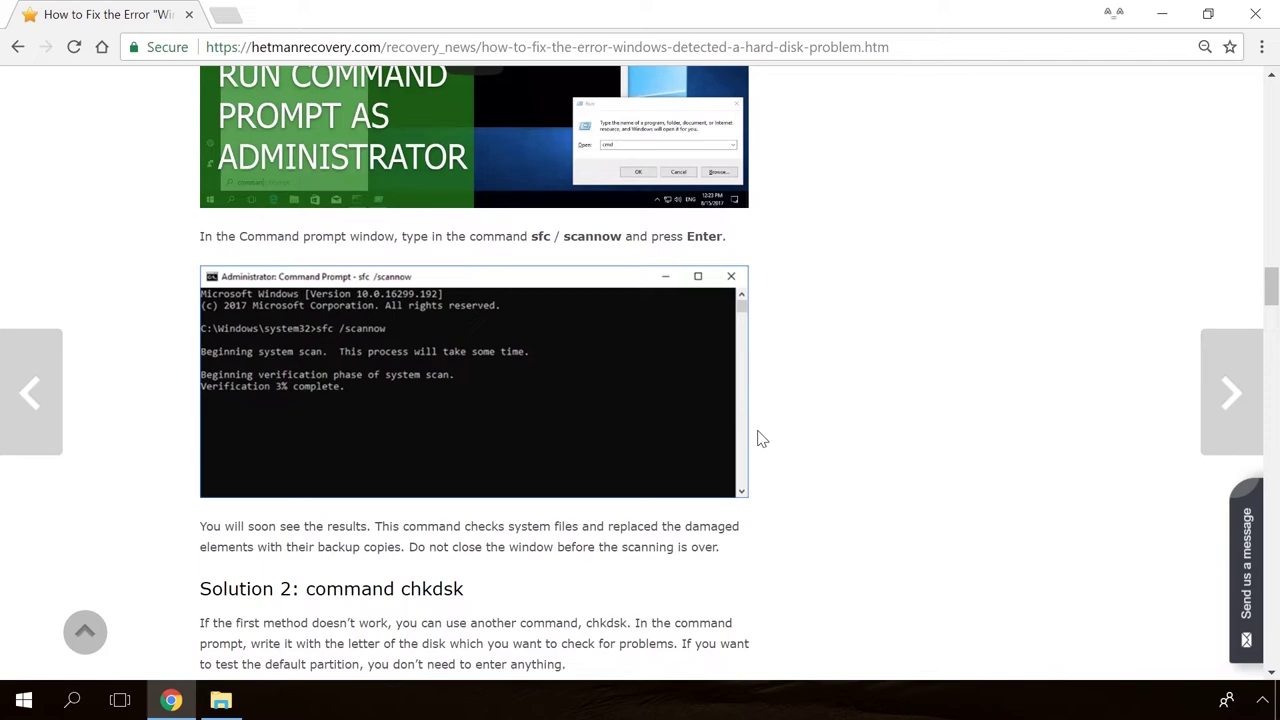
scroll(758, 437, "up", 3)
left_click(1253, 540)
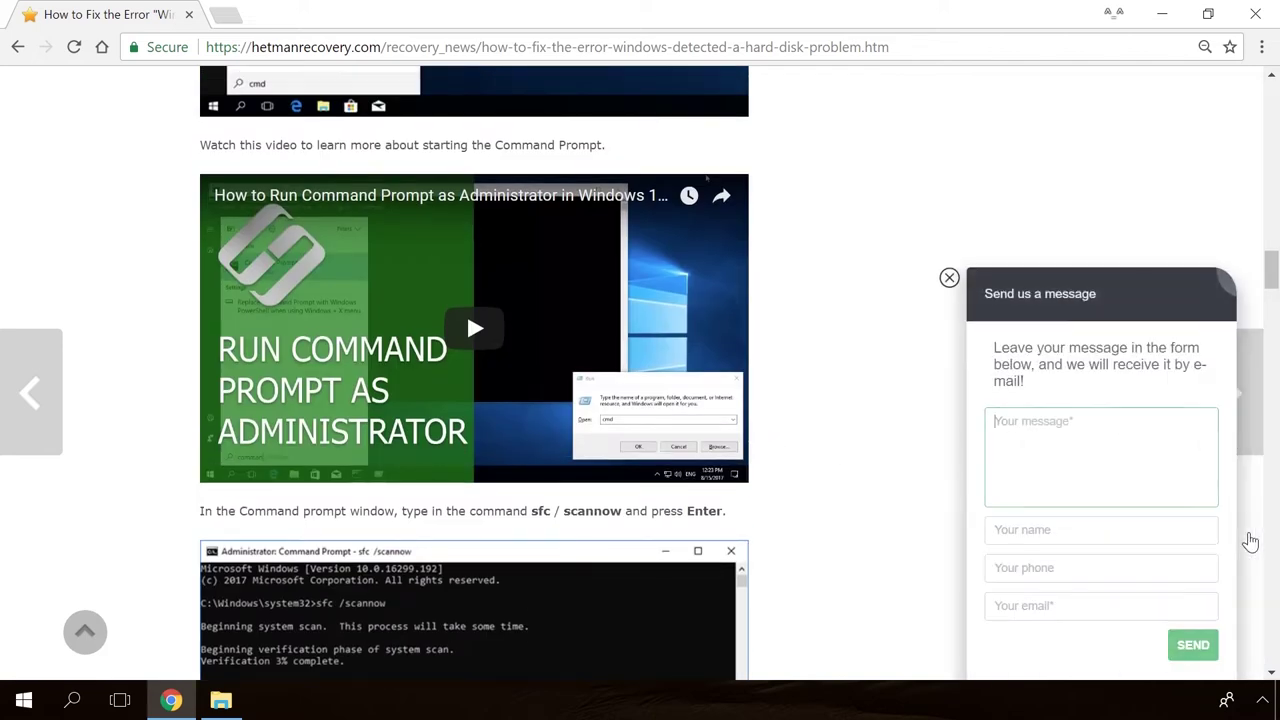
type("Hello")
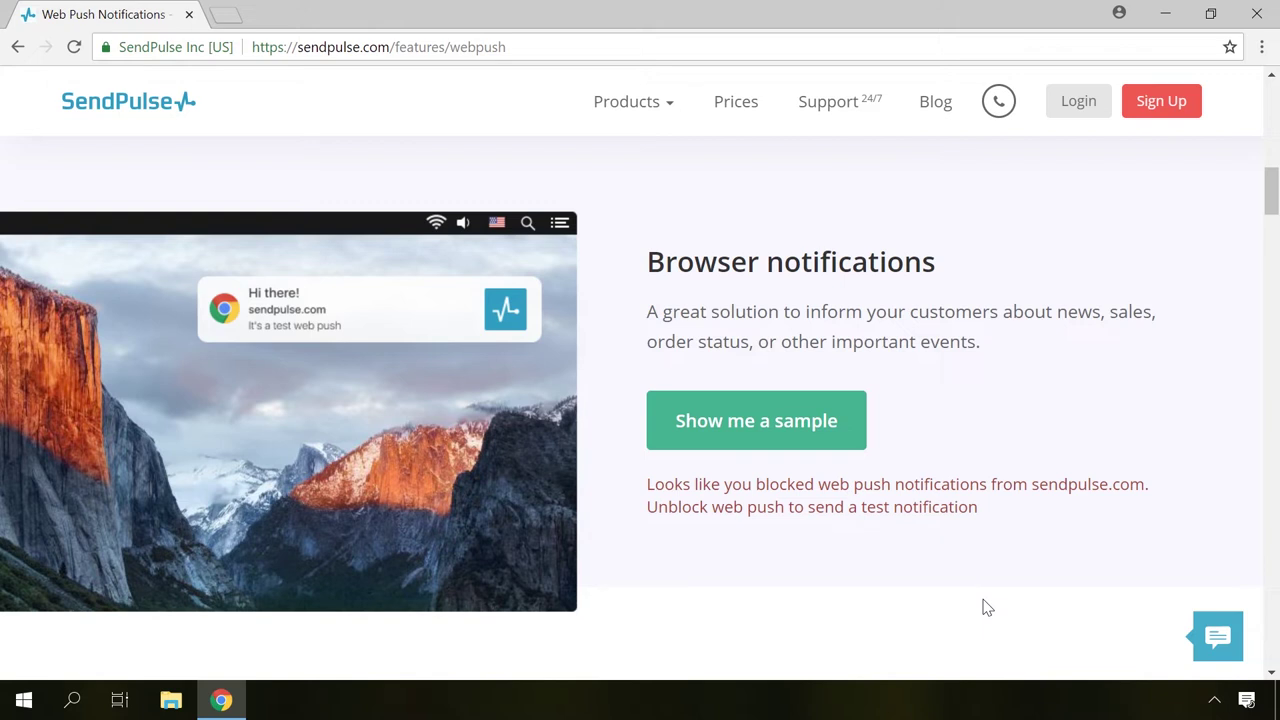
Request a sample web push notification on sendpulse.com with Show me a sample
left_click(796, 433)
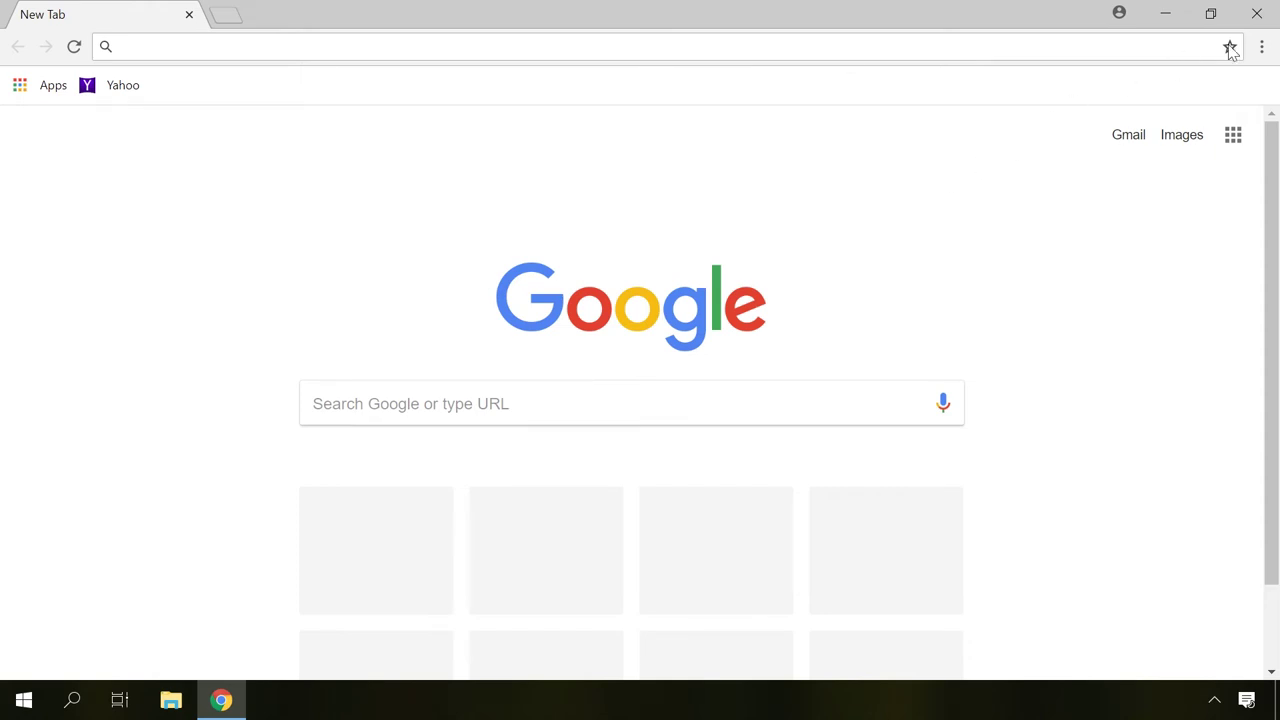
Go to Chrome's Content settings under Settings > Advanced
left_click(1262, 47)
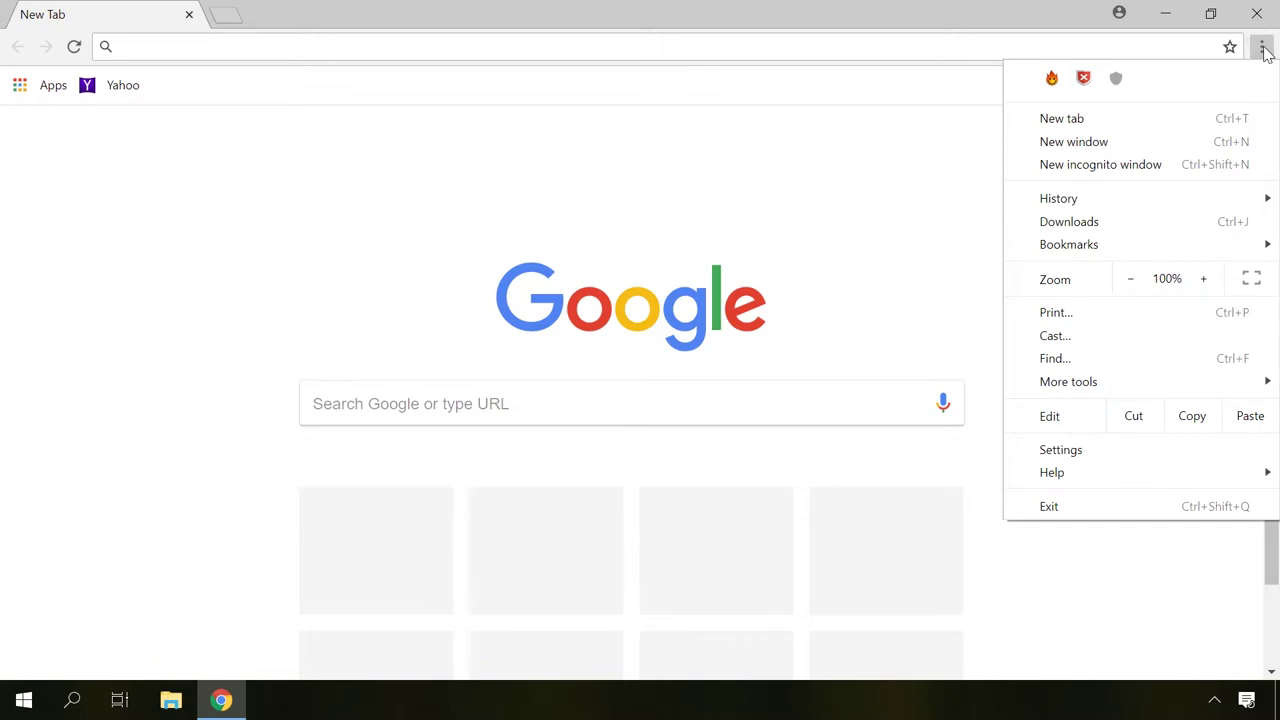
left_click(1083, 451)
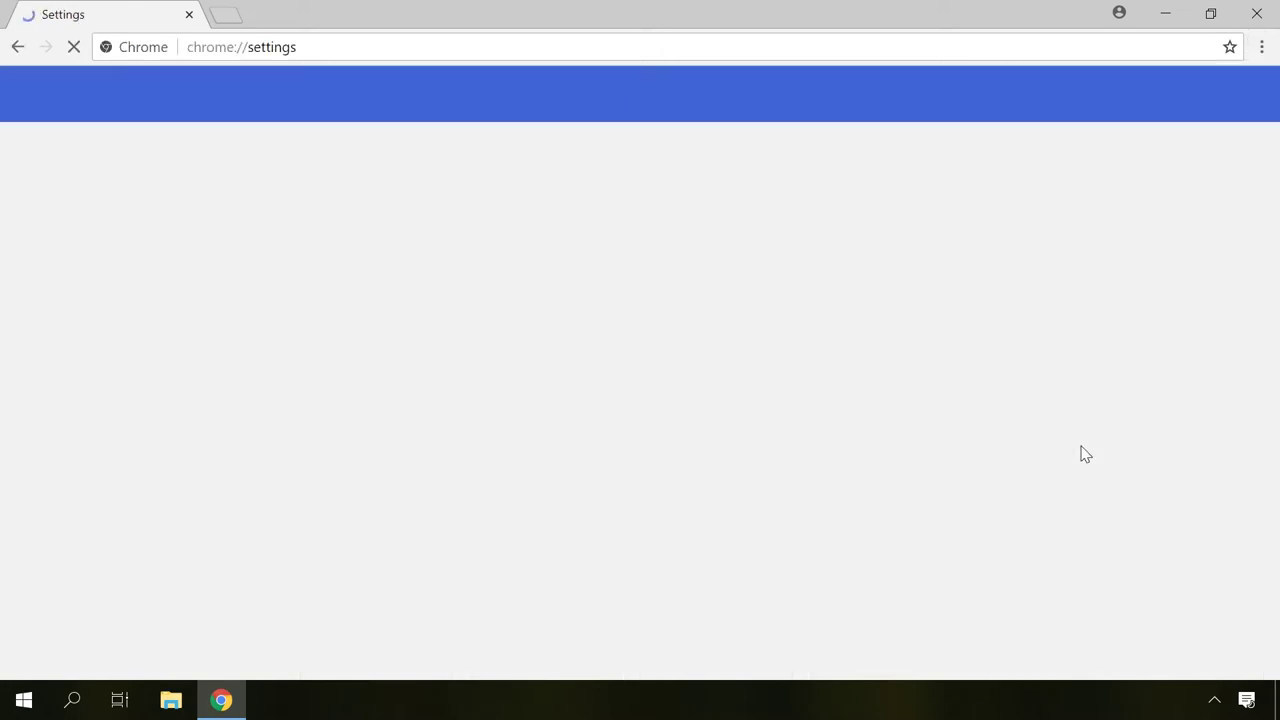
scroll(1081, 452, "down", 7)
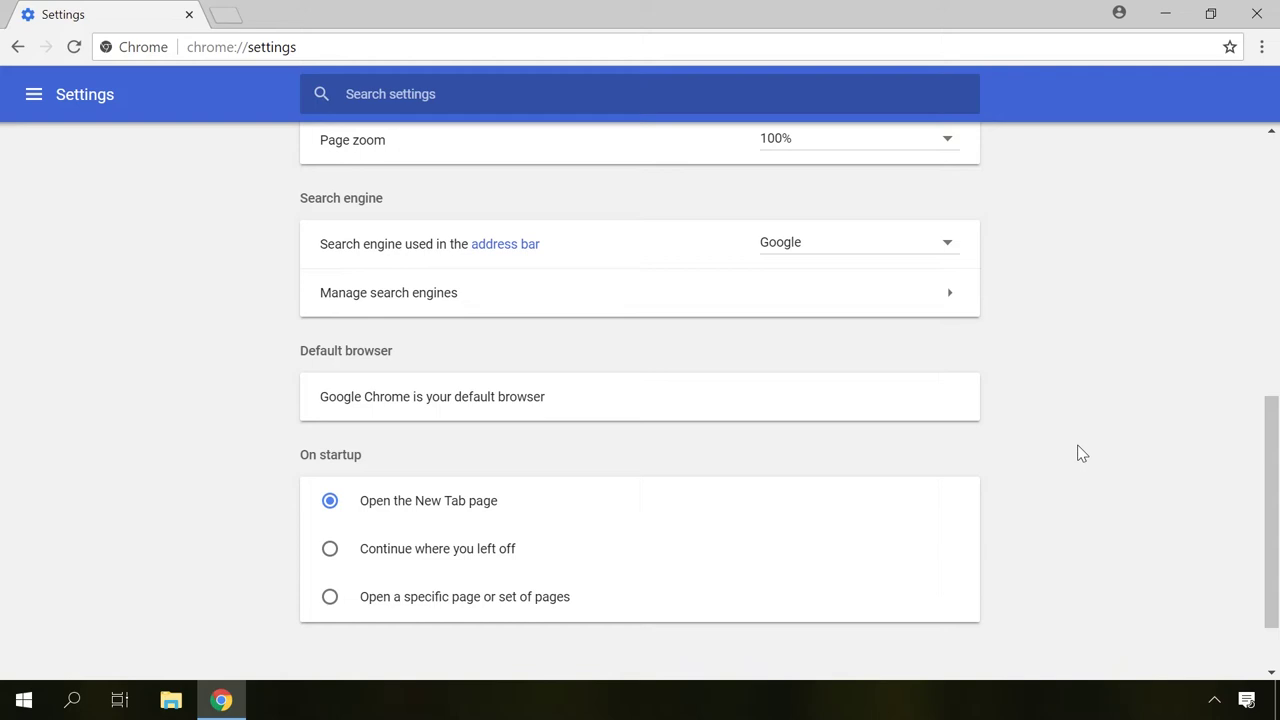
left_click(621, 598)
scroll(614, 612, "down", 5)
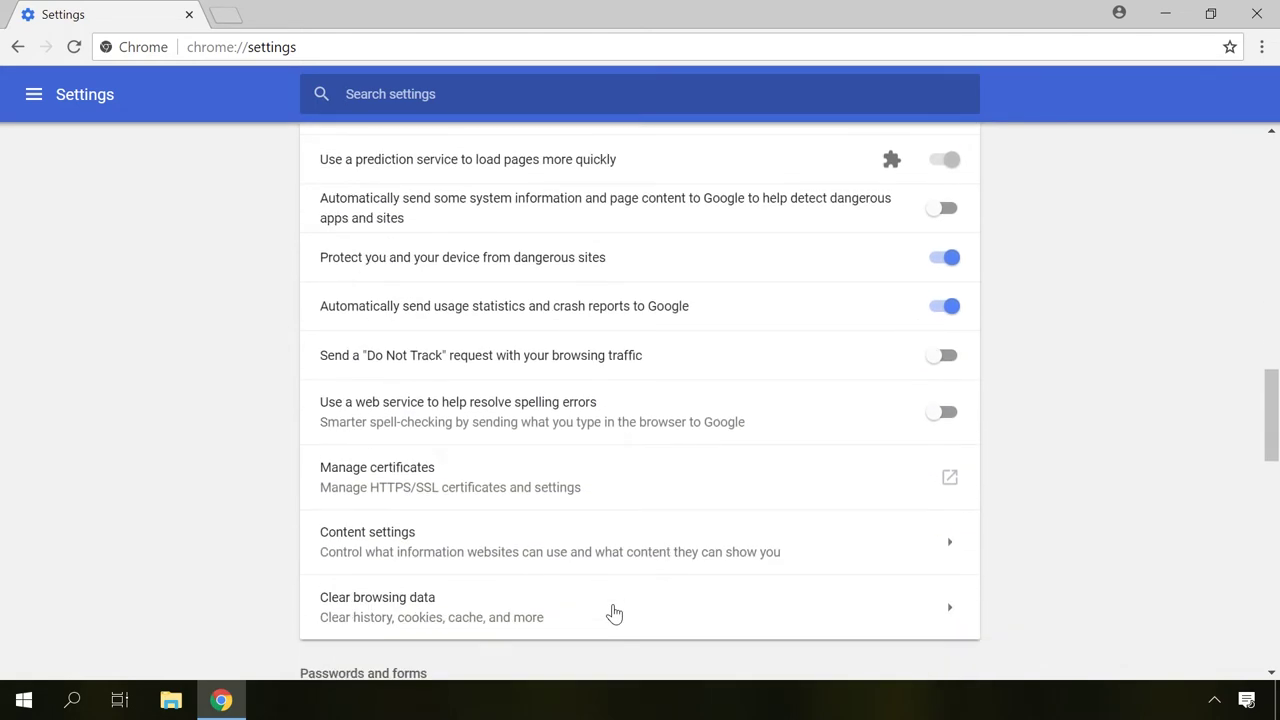
left_click(466, 551)
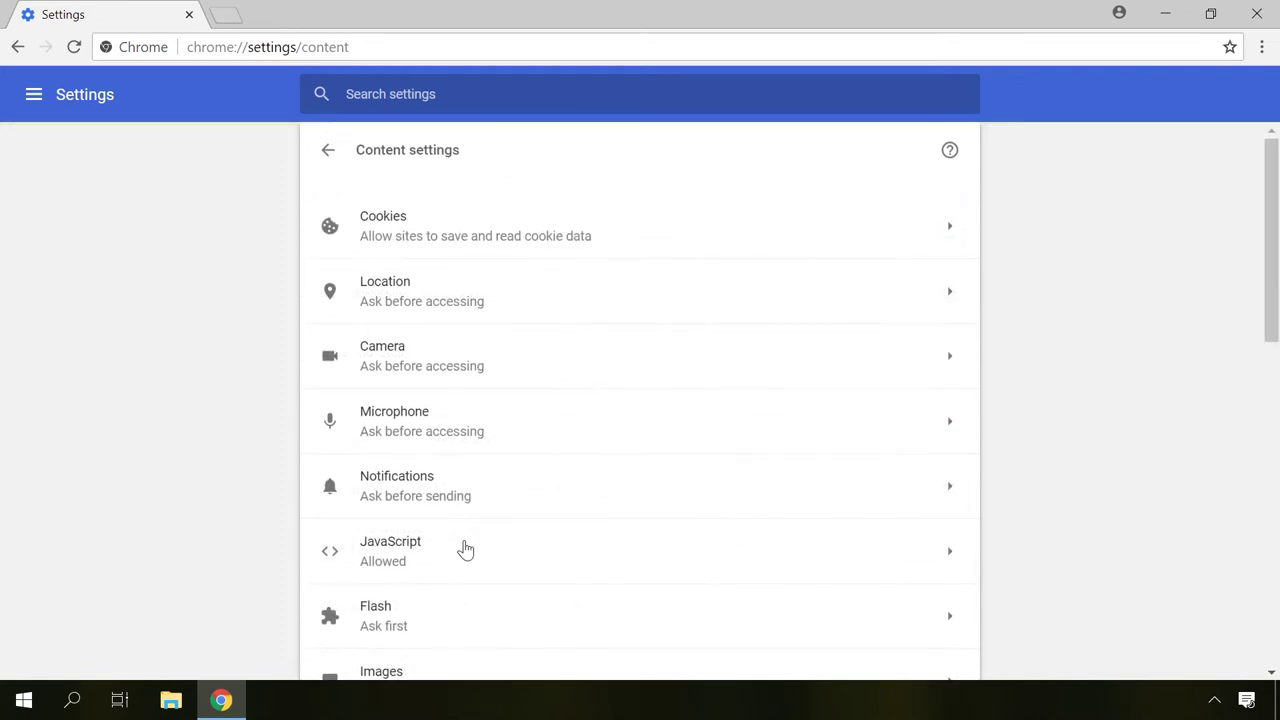
Switch Chrome's Notifications from Ask before sending to Blocked and review the site lists
left_click(548, 482)
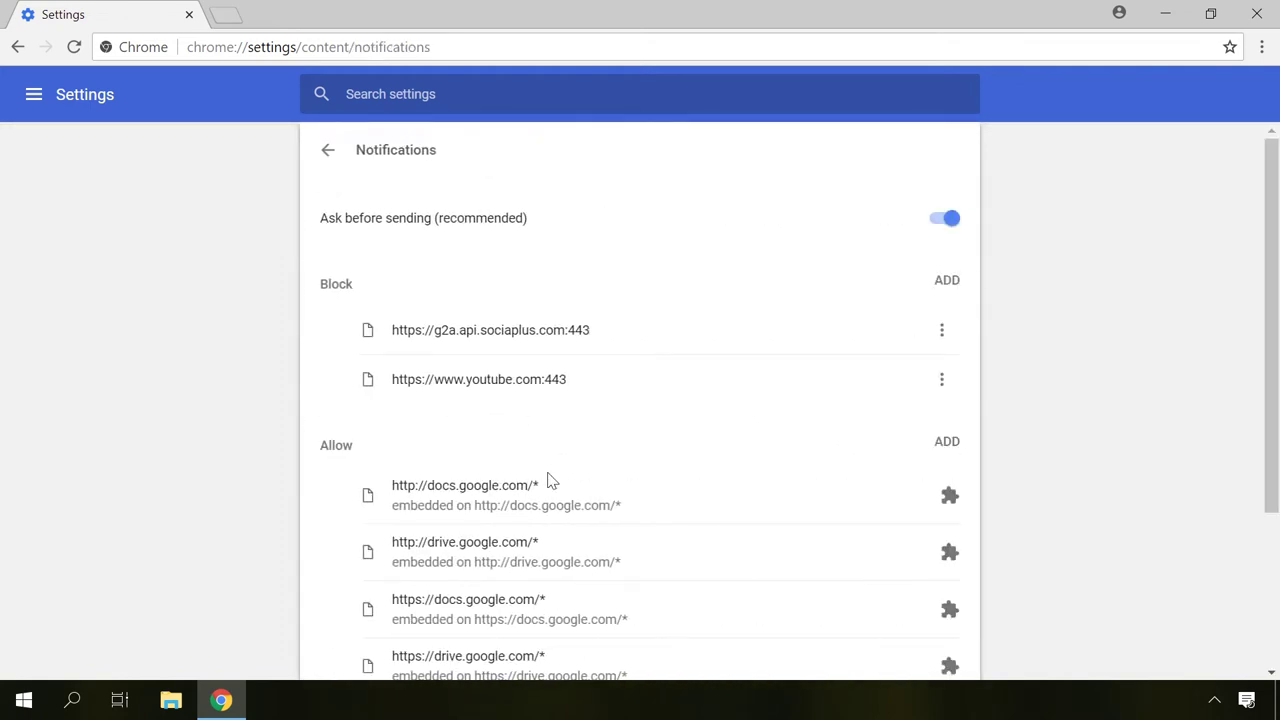
left_click(945, 220)
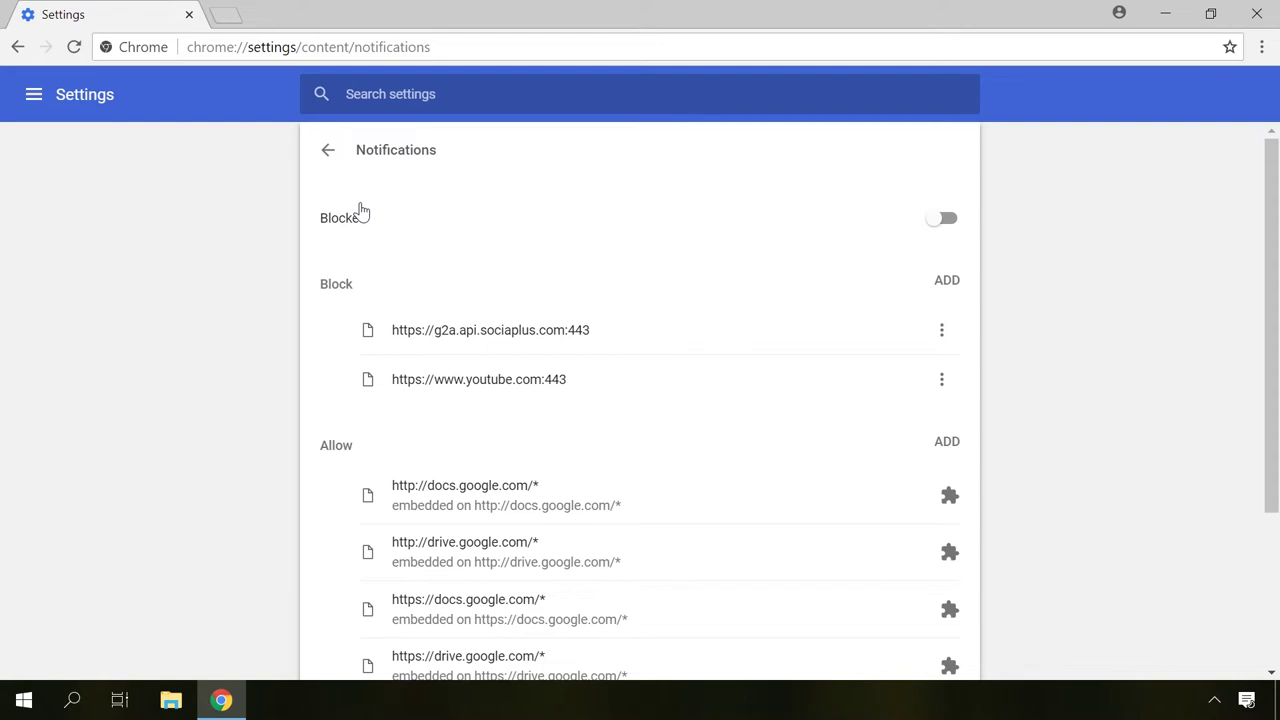
scroll(434, 323, "down", 2)
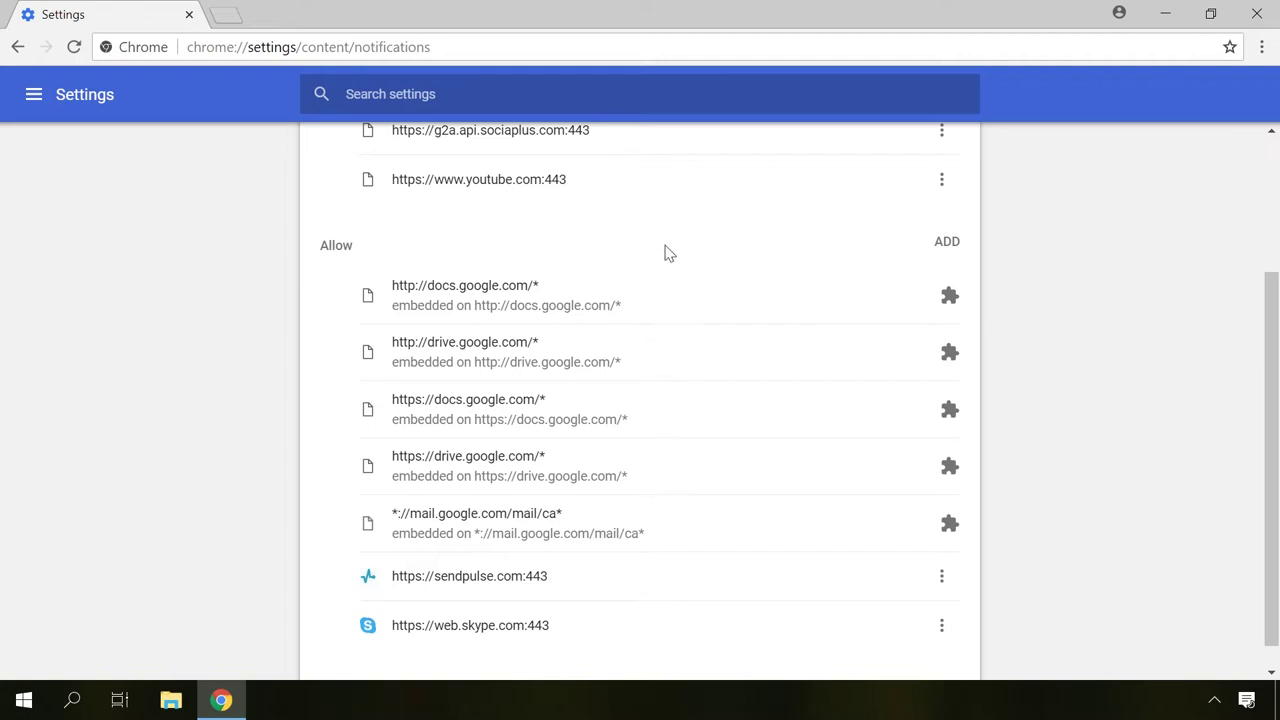
left_click(948, 243)
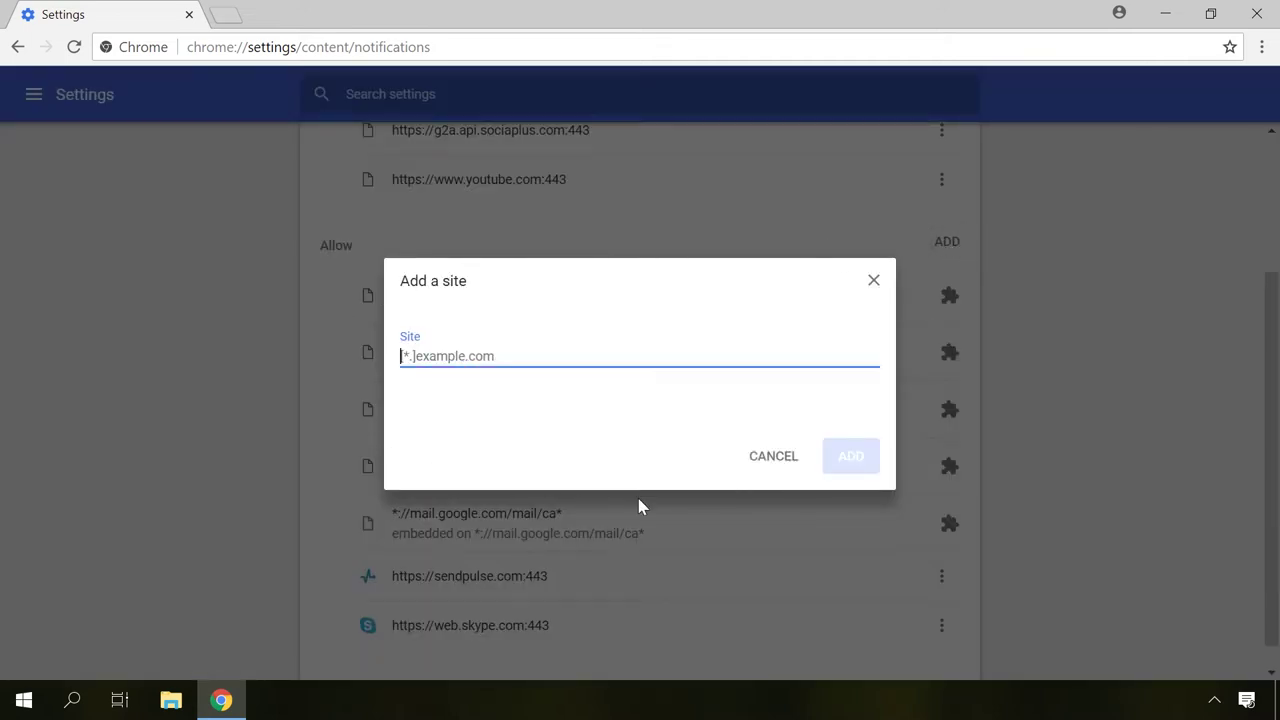
left_click(874, 280)
scroll(900, 252, "up", 1)
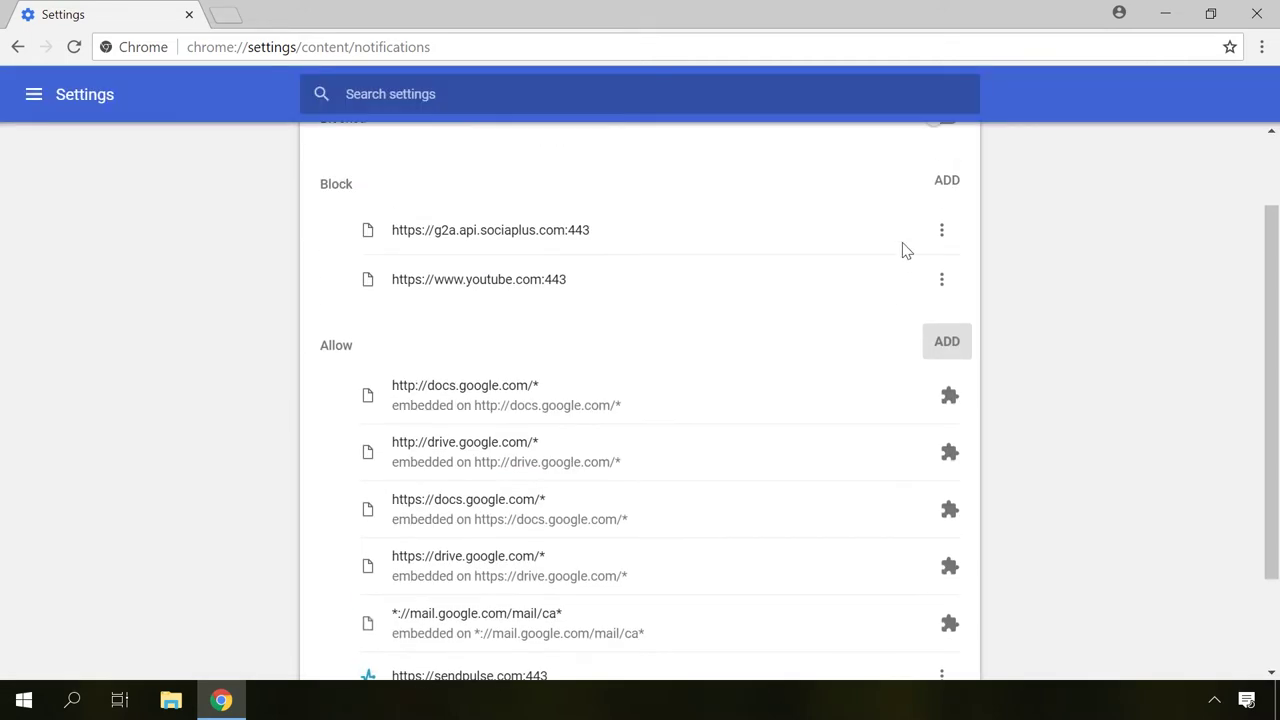
left_click(947, 183)
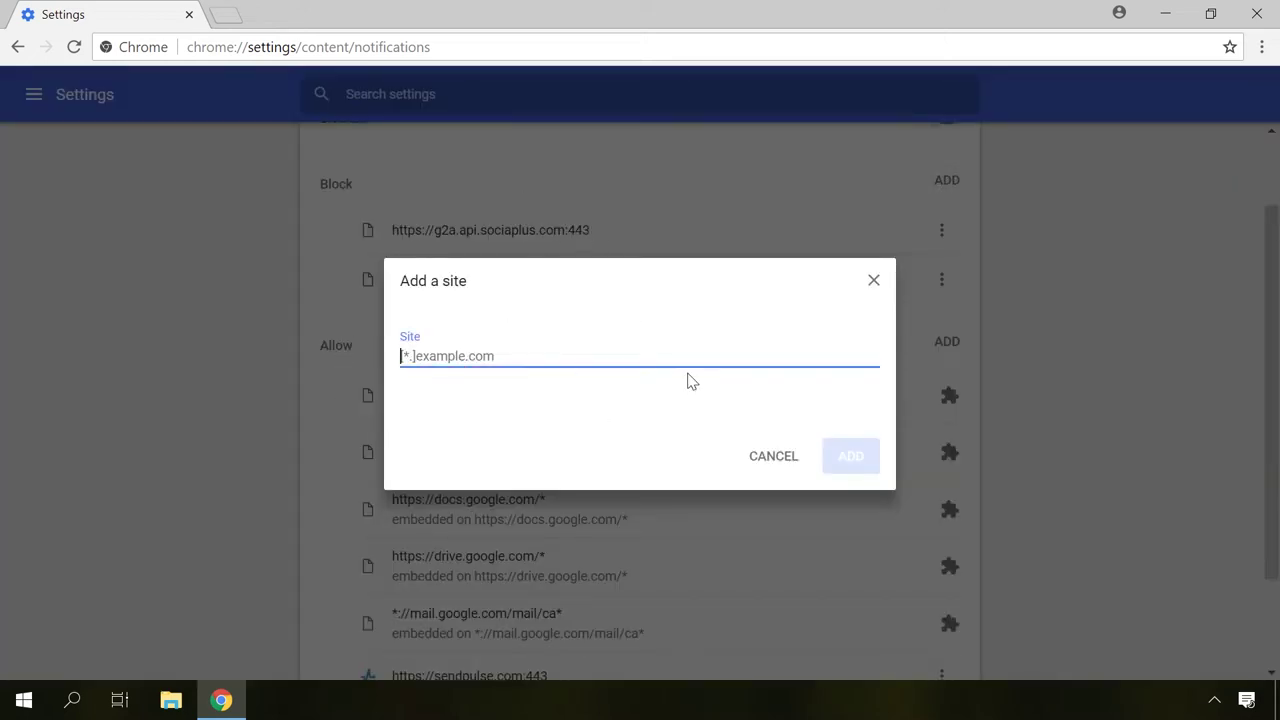
left_click(875, 281)
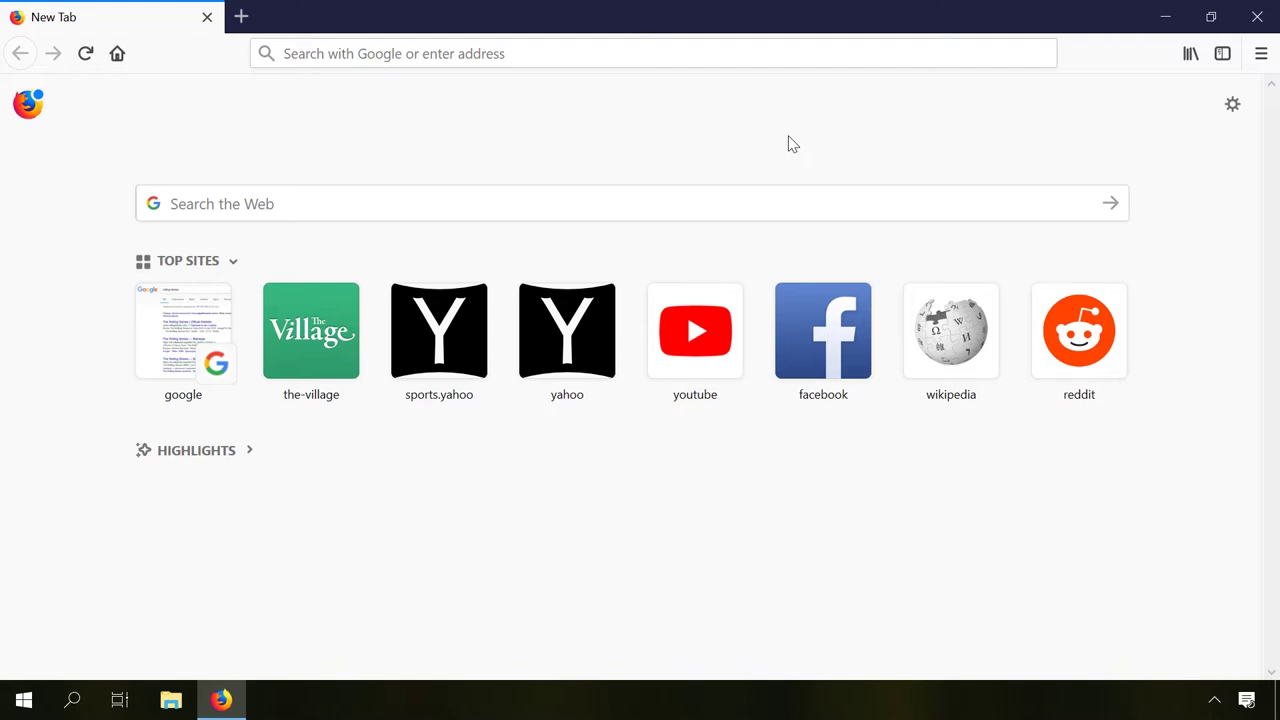
Show Firefox's hamburger menu over the New Tab page
left_click(1261, 55)
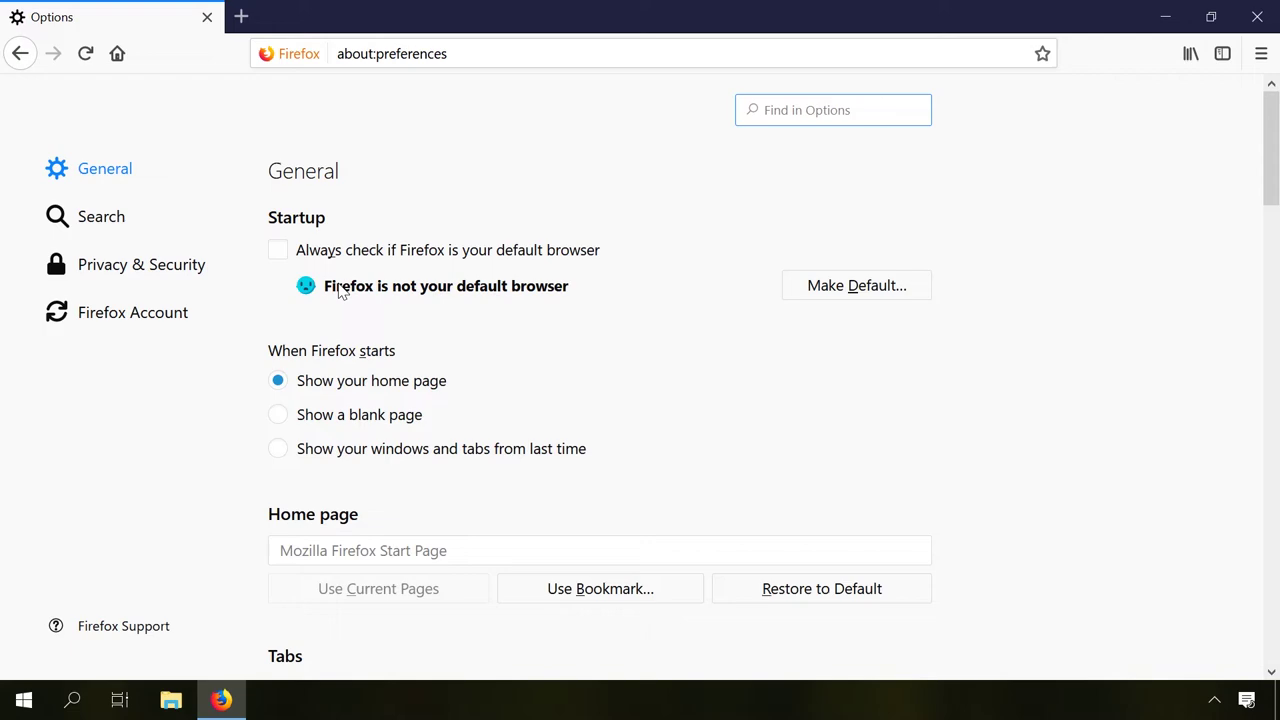
In Privacy & Security Permissions, toggle Pause notifications on and back off
left_click(130, 270)
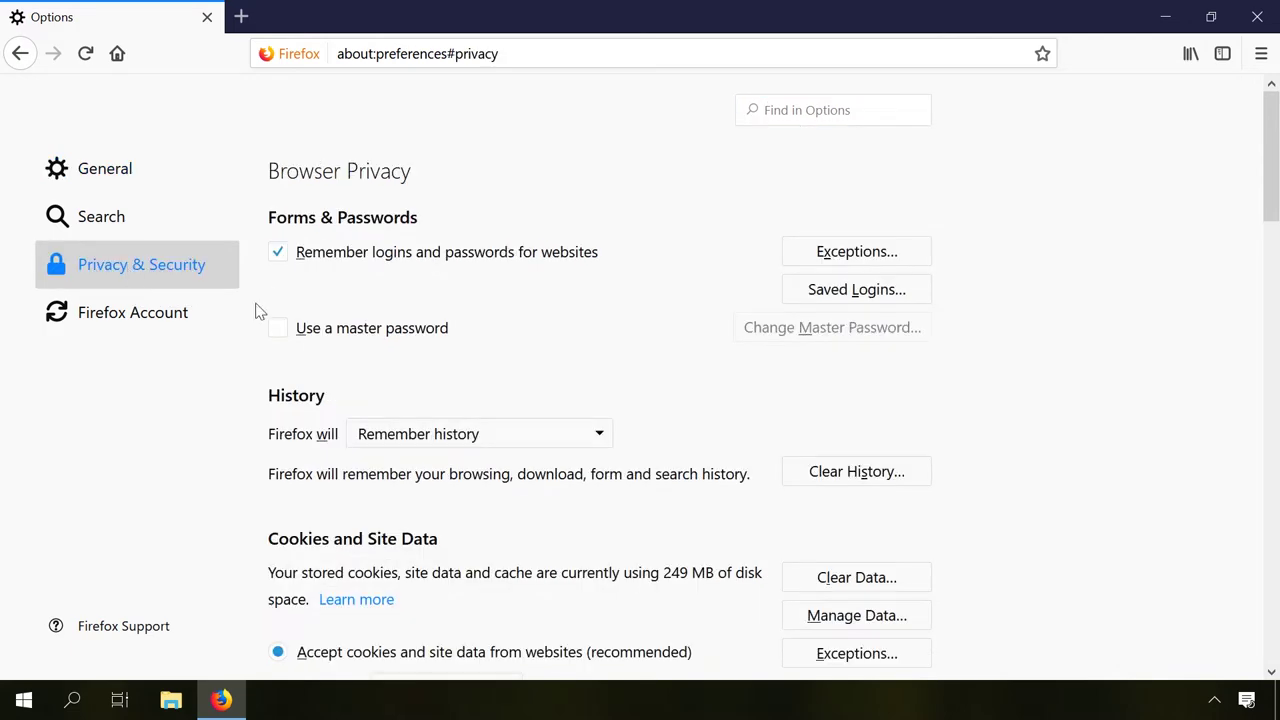
scroll(614, 337, "down", 7)
scroll(614, 337, "down", 5)
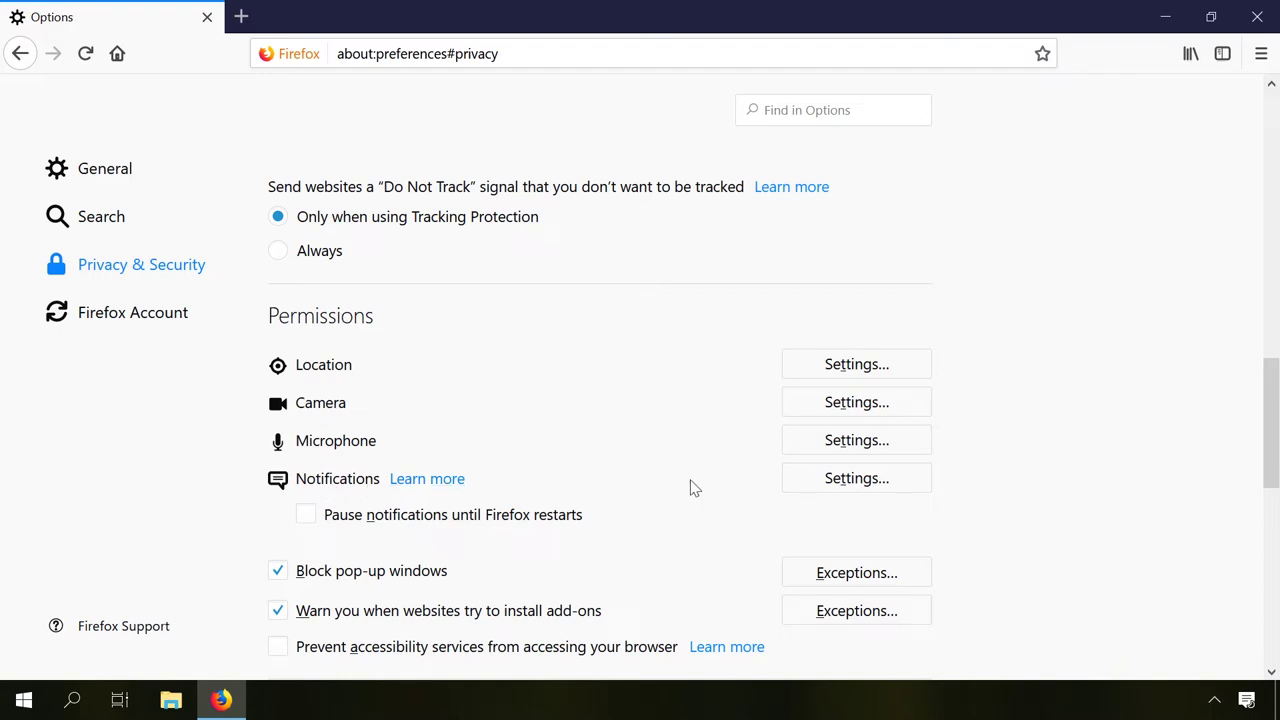
left_click(416, 527)
left_click(418, 527)
Block new notification permission requests and set lenta.ru's status to Block
left_click(808, 477)
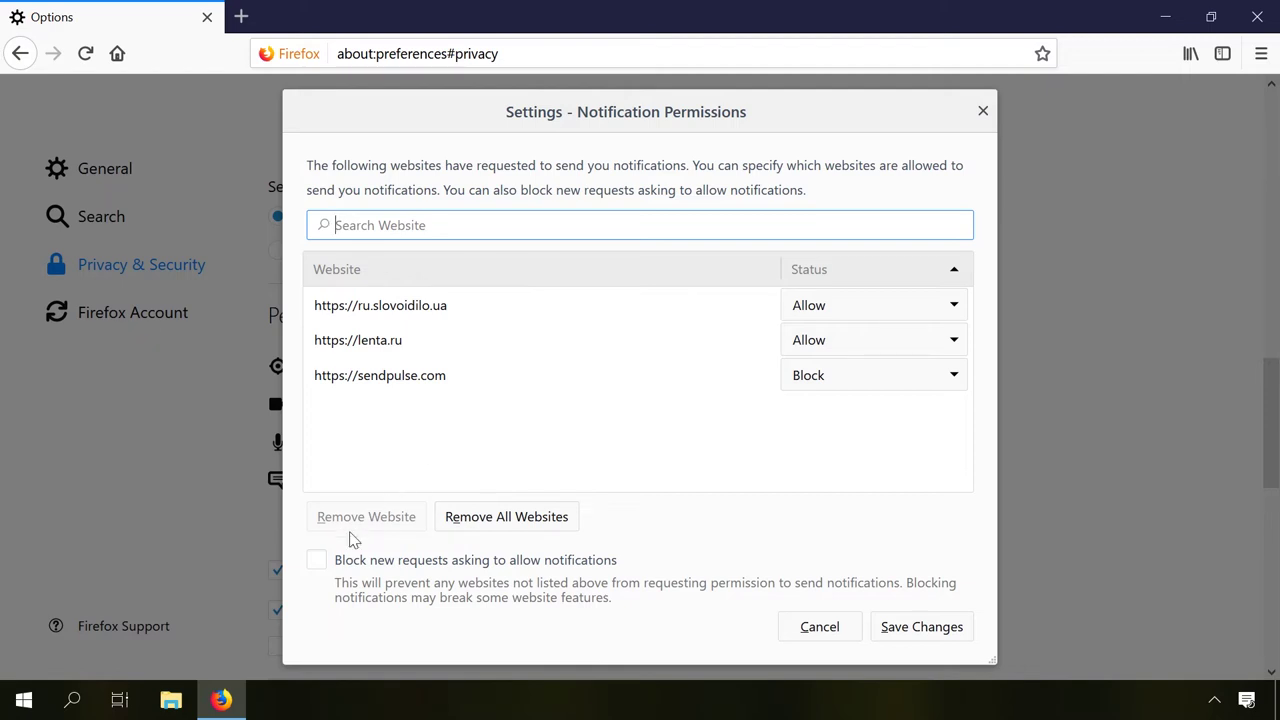
left_click(346, 565)
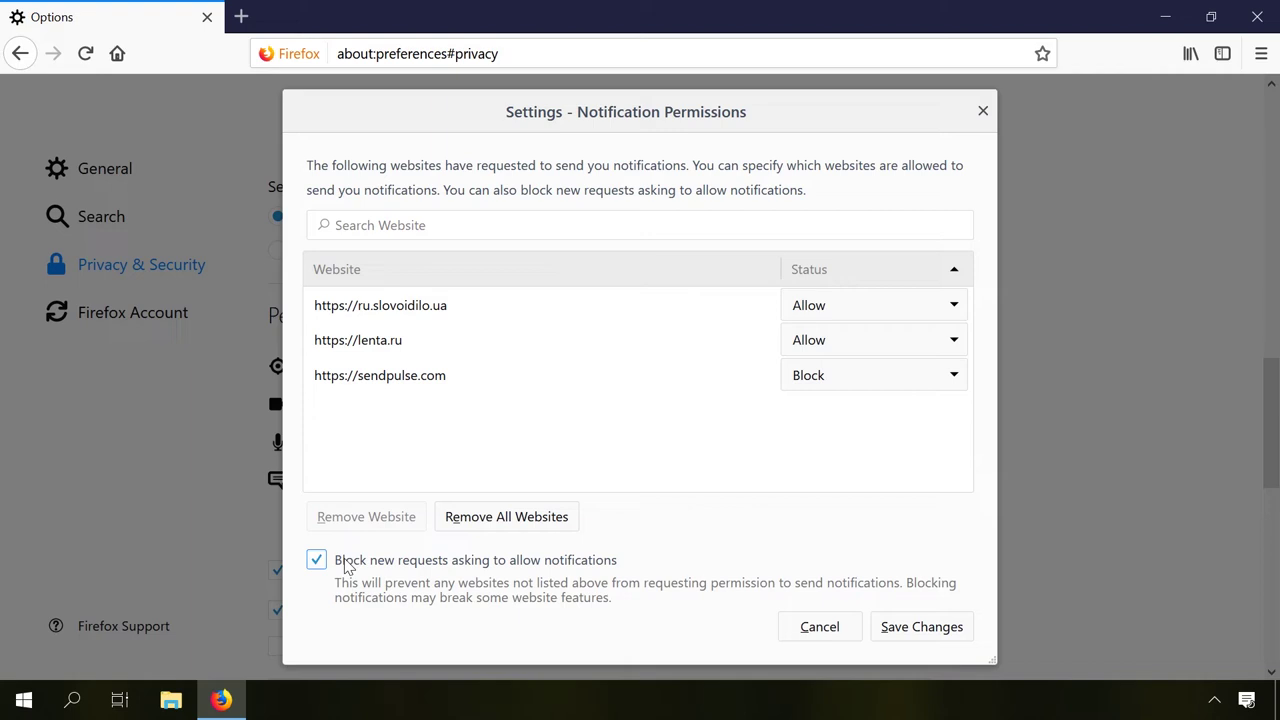
left_click(872, 334)
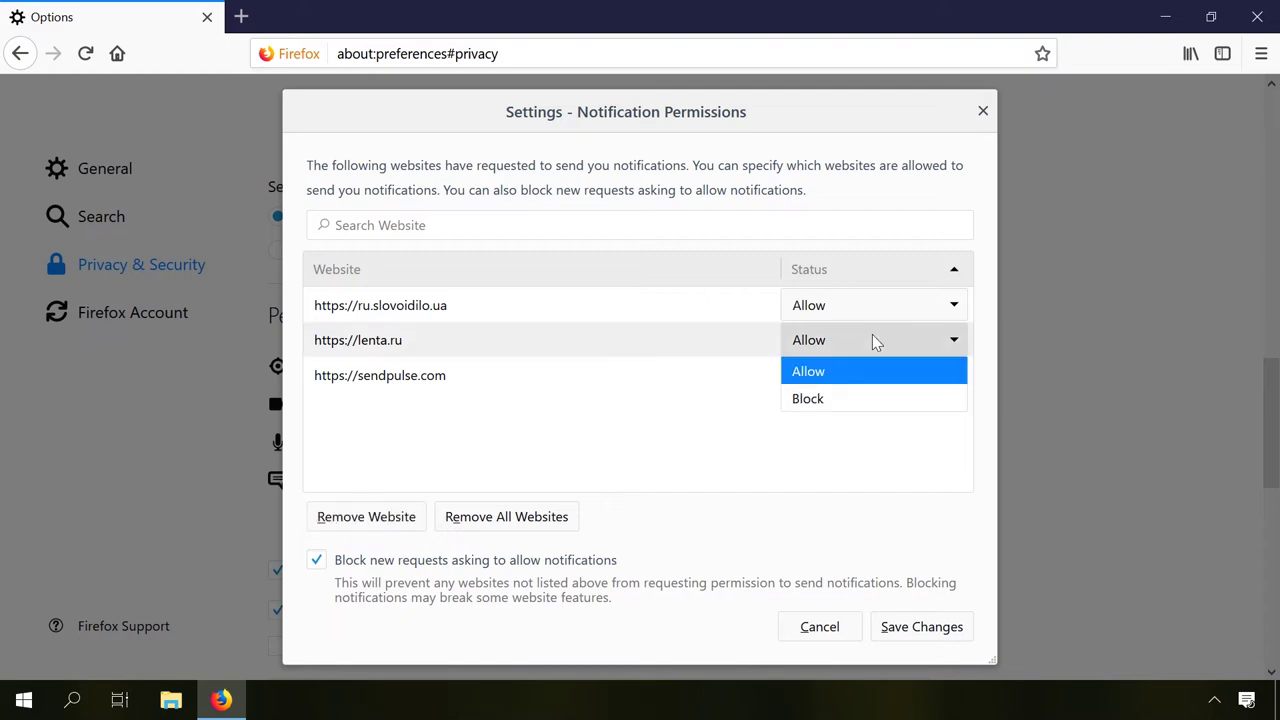
left_click(843, 400)
left_click(708, 377)
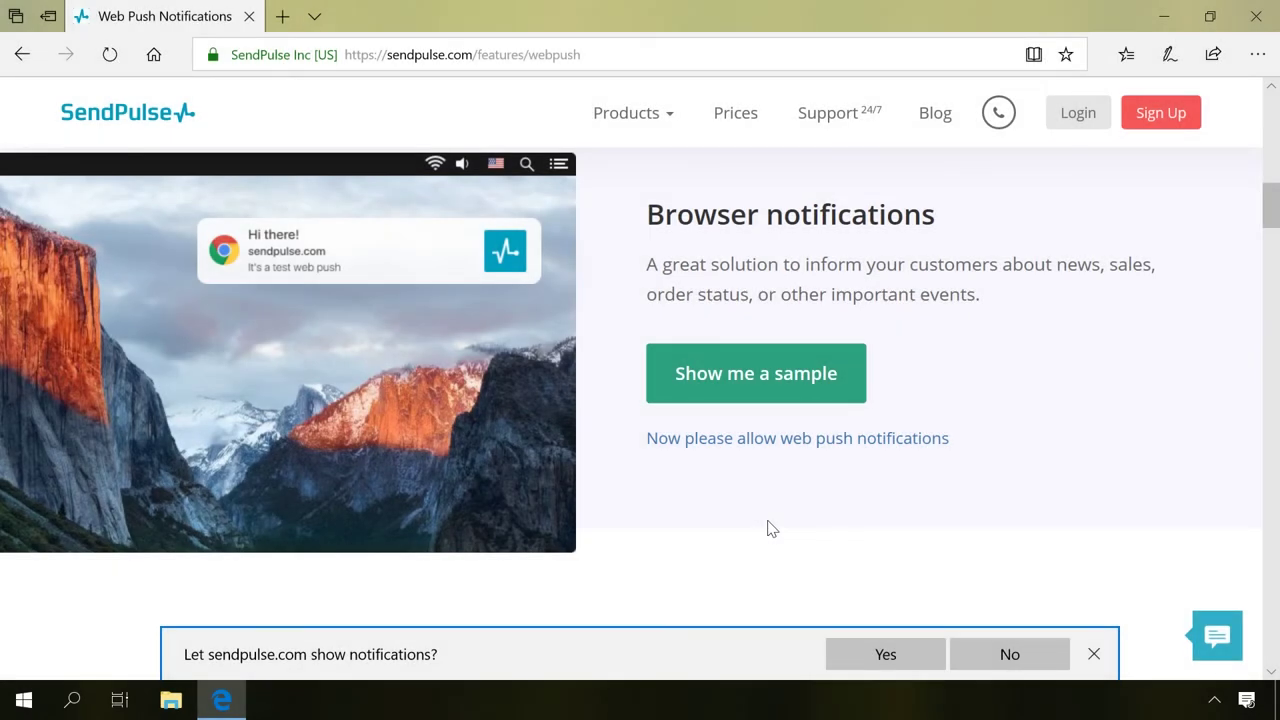
Answer No to Edge's 'Let sendpulse.com show notifications?' prompt
left_click(1006, 652)
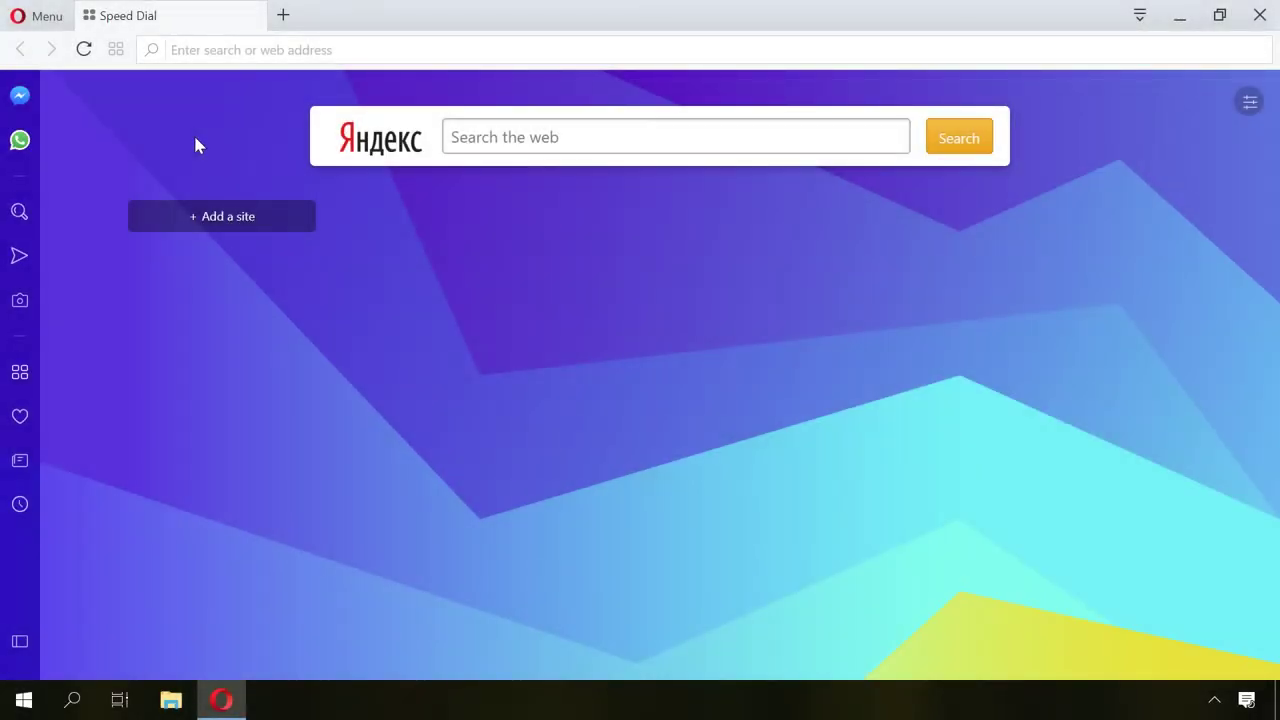
In Opera's Websites settings, select 'Do not allow any site to show desktop notifications'
left_click(29, 23)
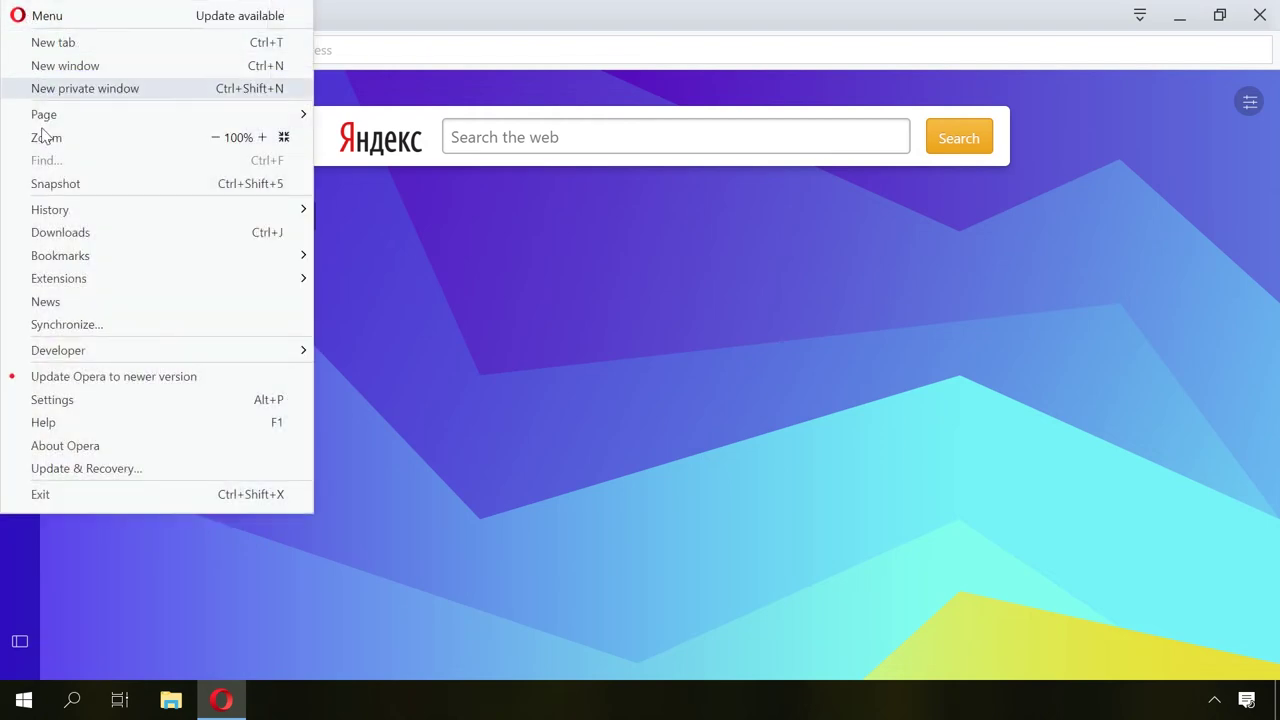
left_click(52, 399)
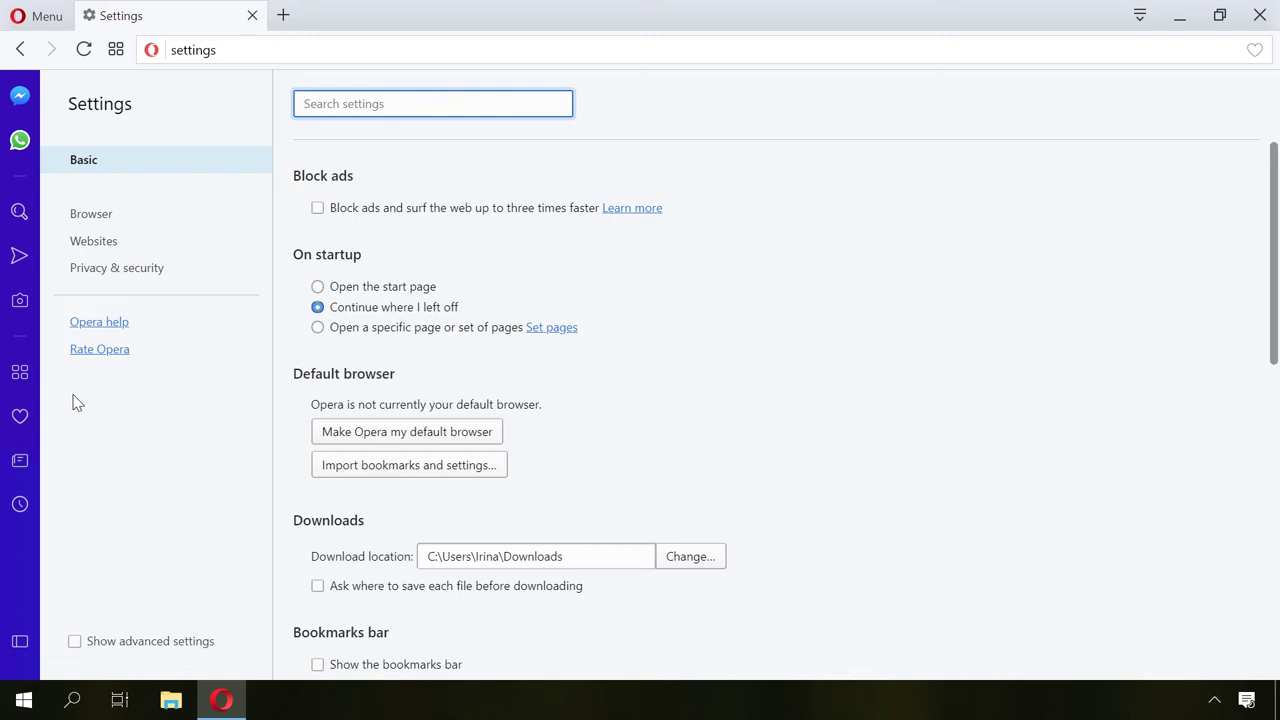
left_click(105, 246)
scroll(320, 260, "down", 3)
scroll(342, 263, "down", 6)
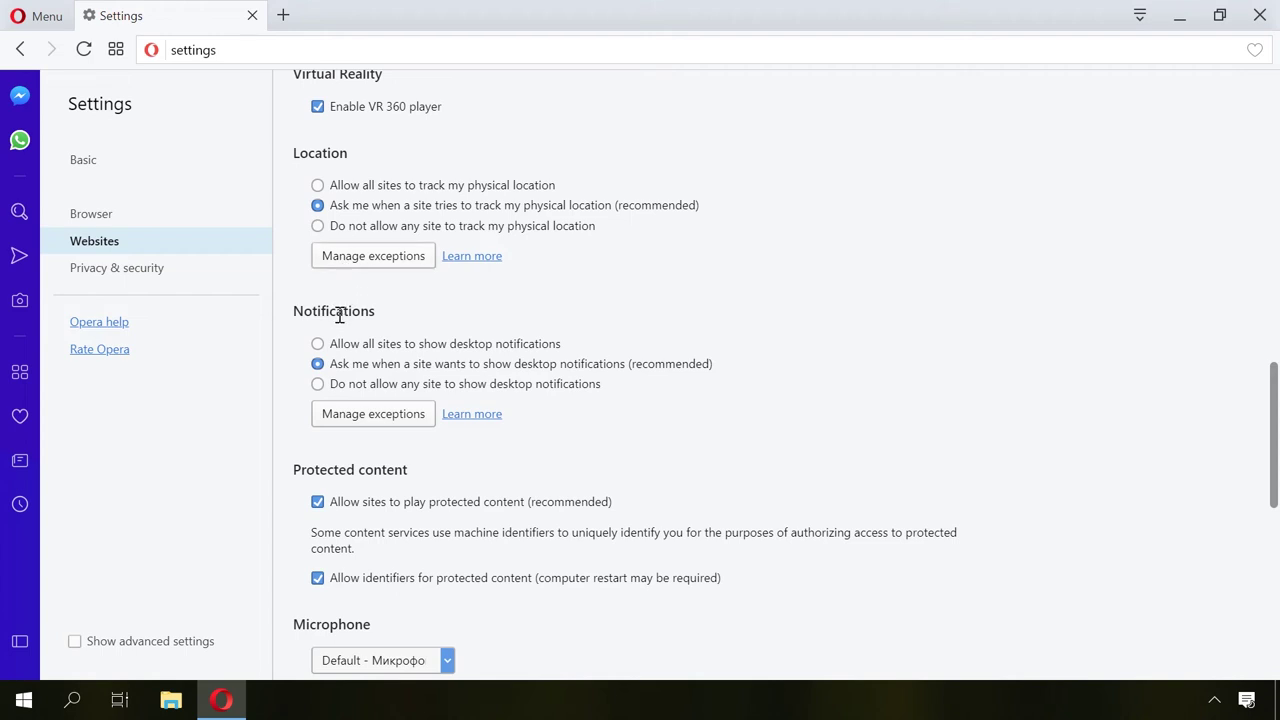
left_click(336, 387)
In Opera's notification exceptions, open sendpulse.com's behavior choices to set it to Block
left_click(344, 419)
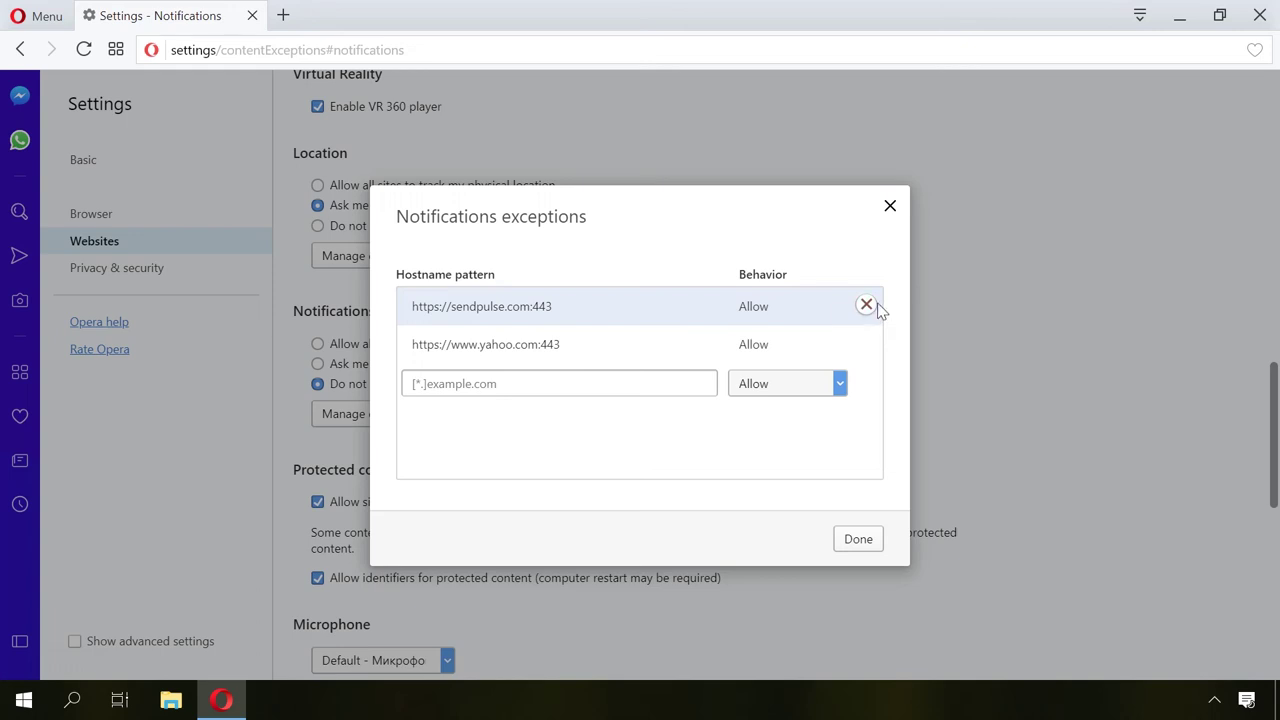
left_click(767, 310)
left_click(766, 309)
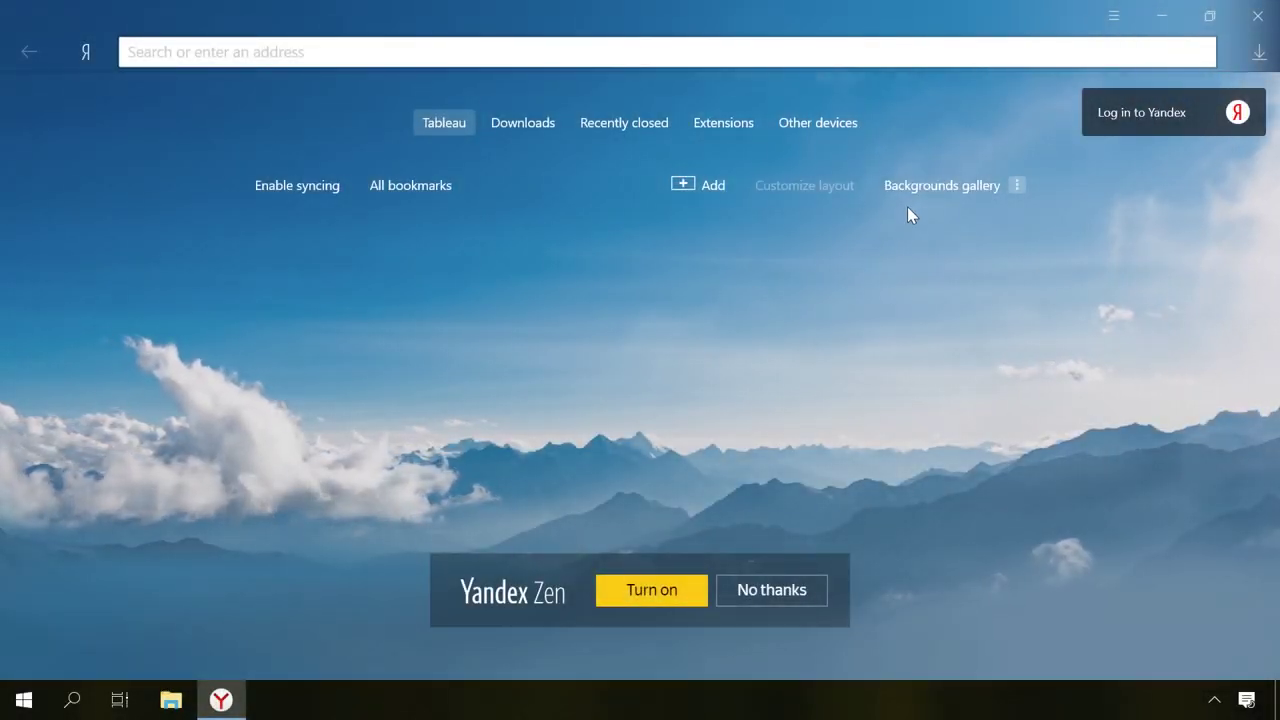
Open Yandex Browser's Content settings from the advanced section of its Settings page
left_click(1113, 20)
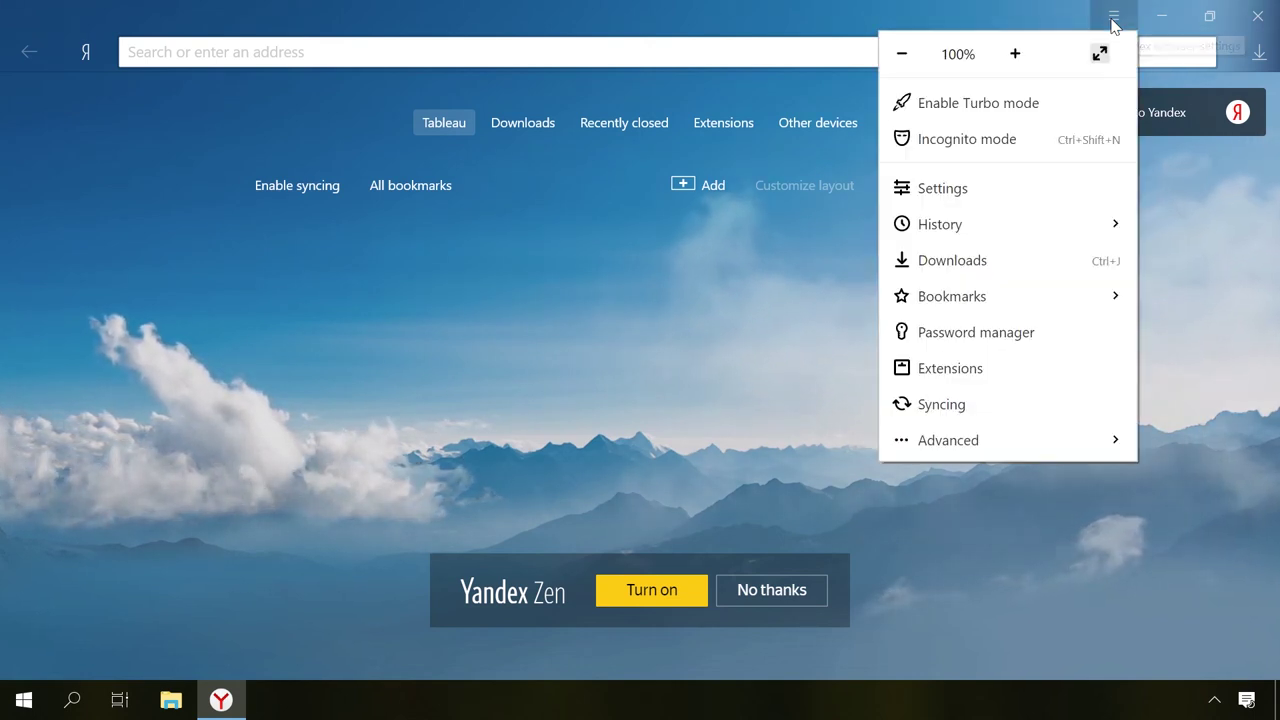
left_click(940, 186)
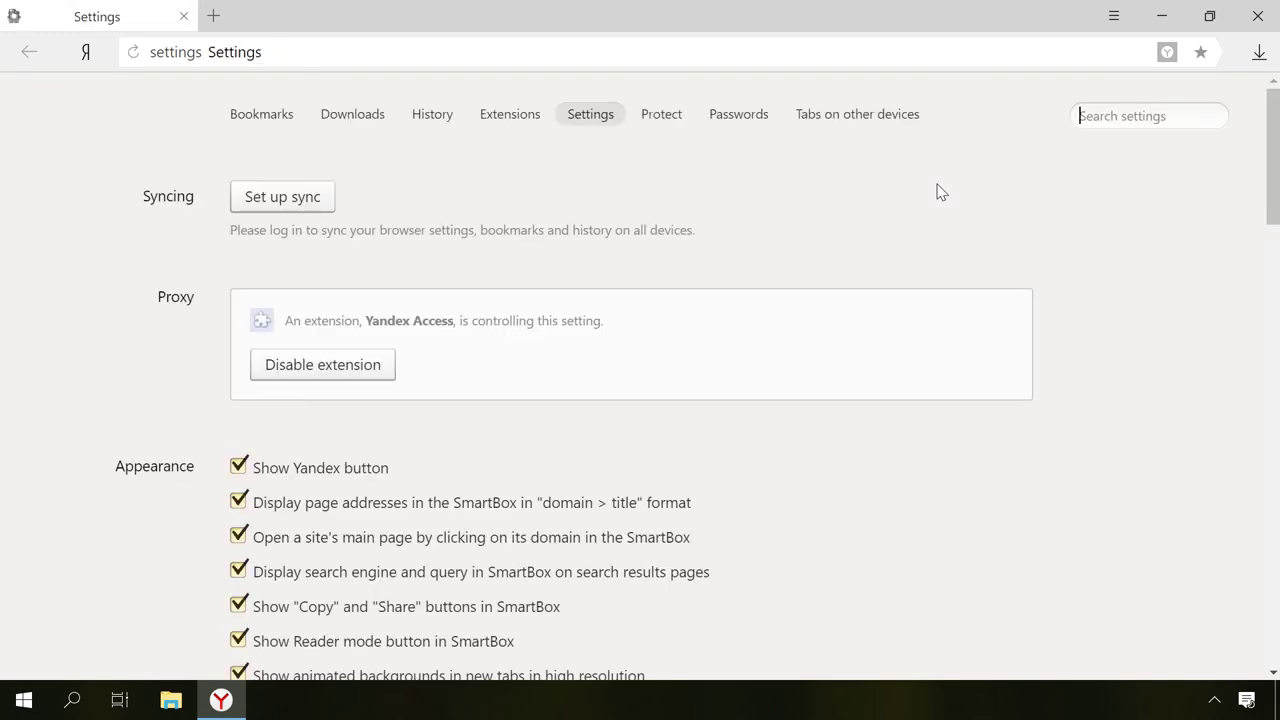
scroll(930, 230, "down", 10)
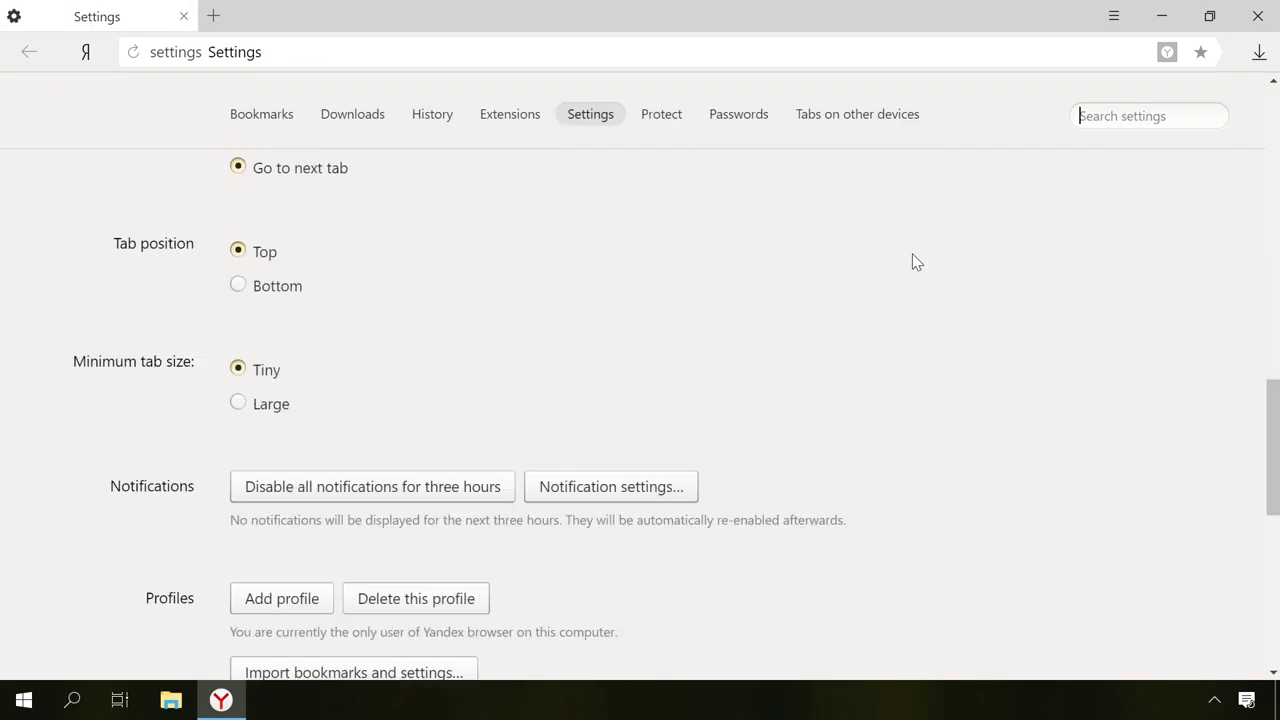
scroll(442, 509, "down", 6)
left_click(315, 628)
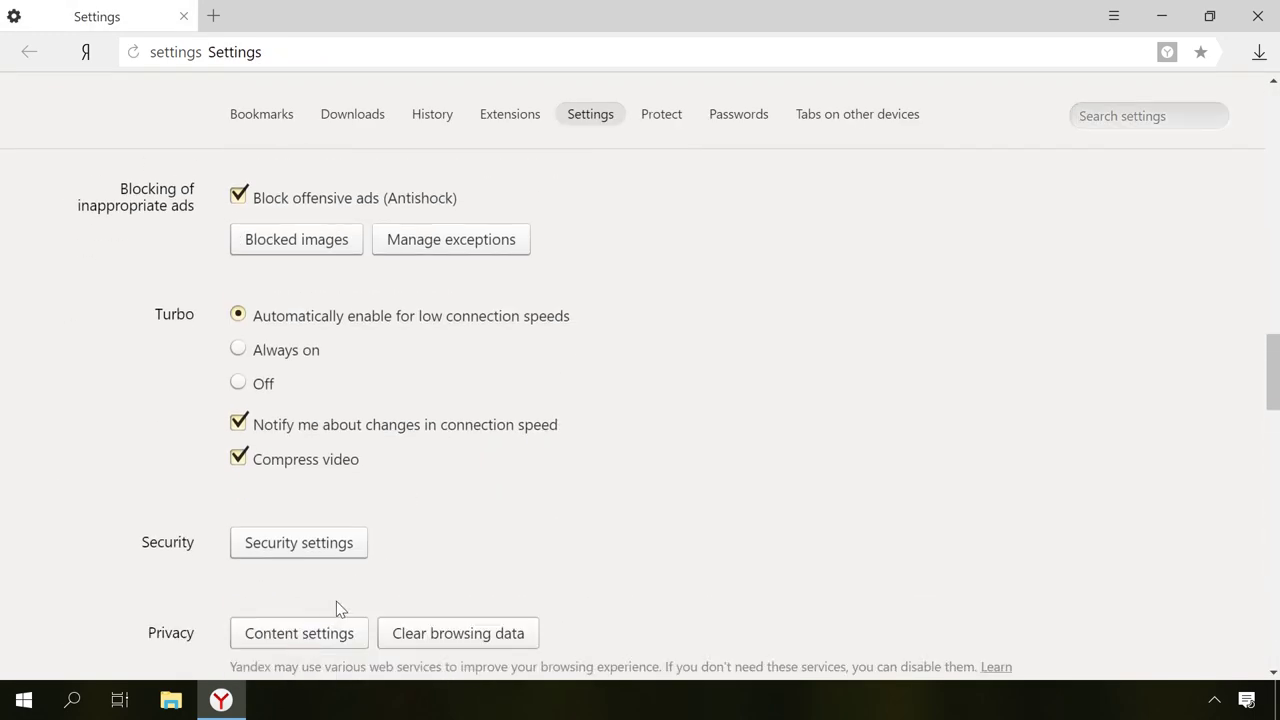
scroll(547, 540, "down", 2)
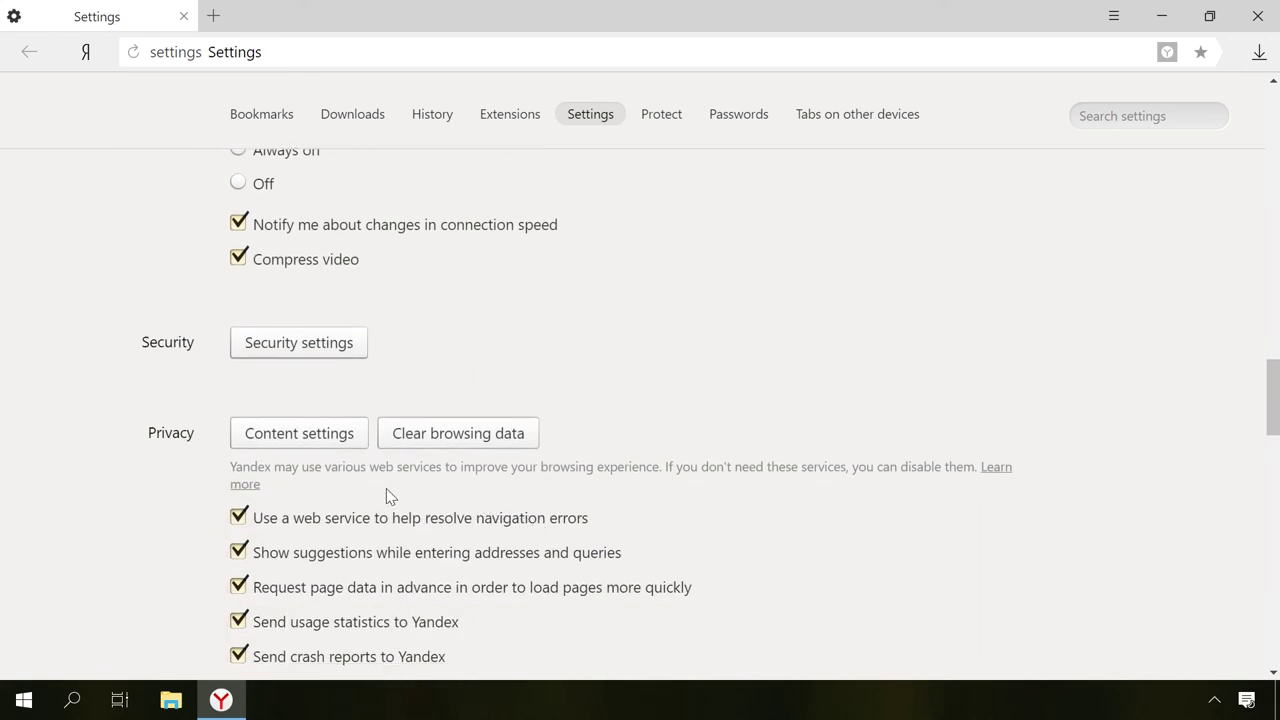
left_click(311, 440)
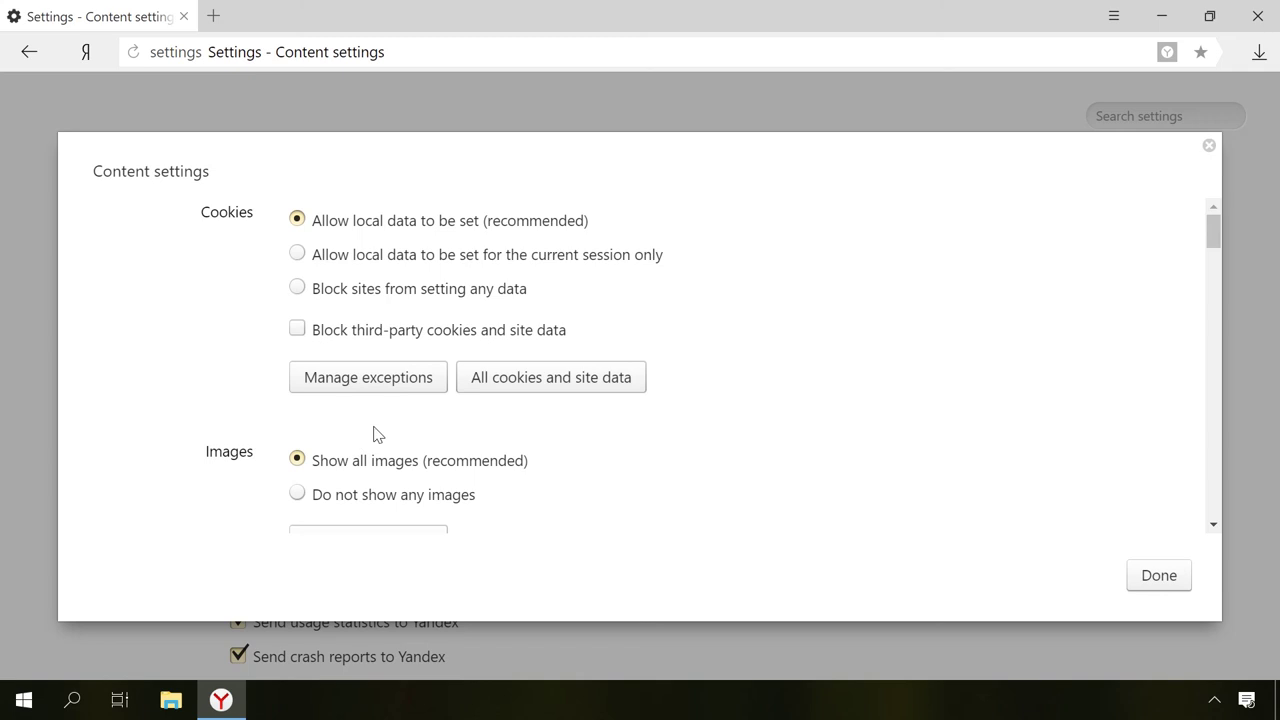
Set Yandex Browser to 'Do not show site notifications'
scroll(372, 434, "down", 5)
scroll(373, 434, "down", 5)
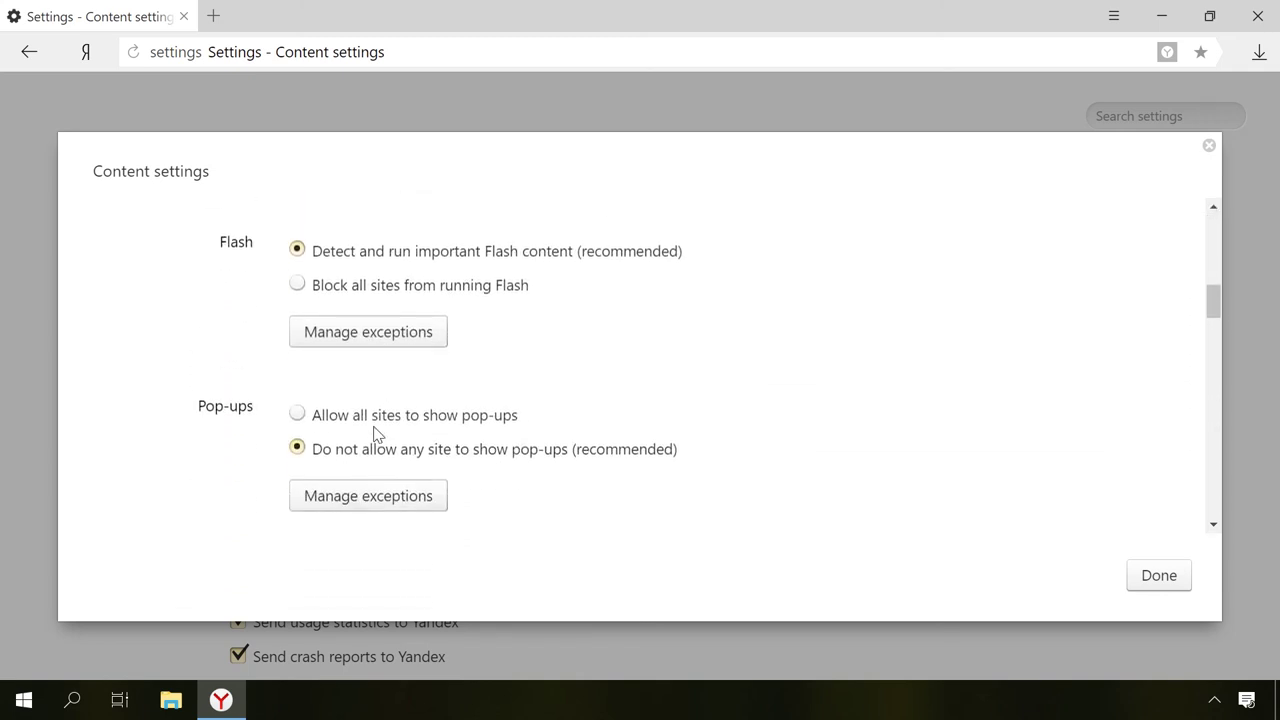
scroll(373, 434, "down", 1)
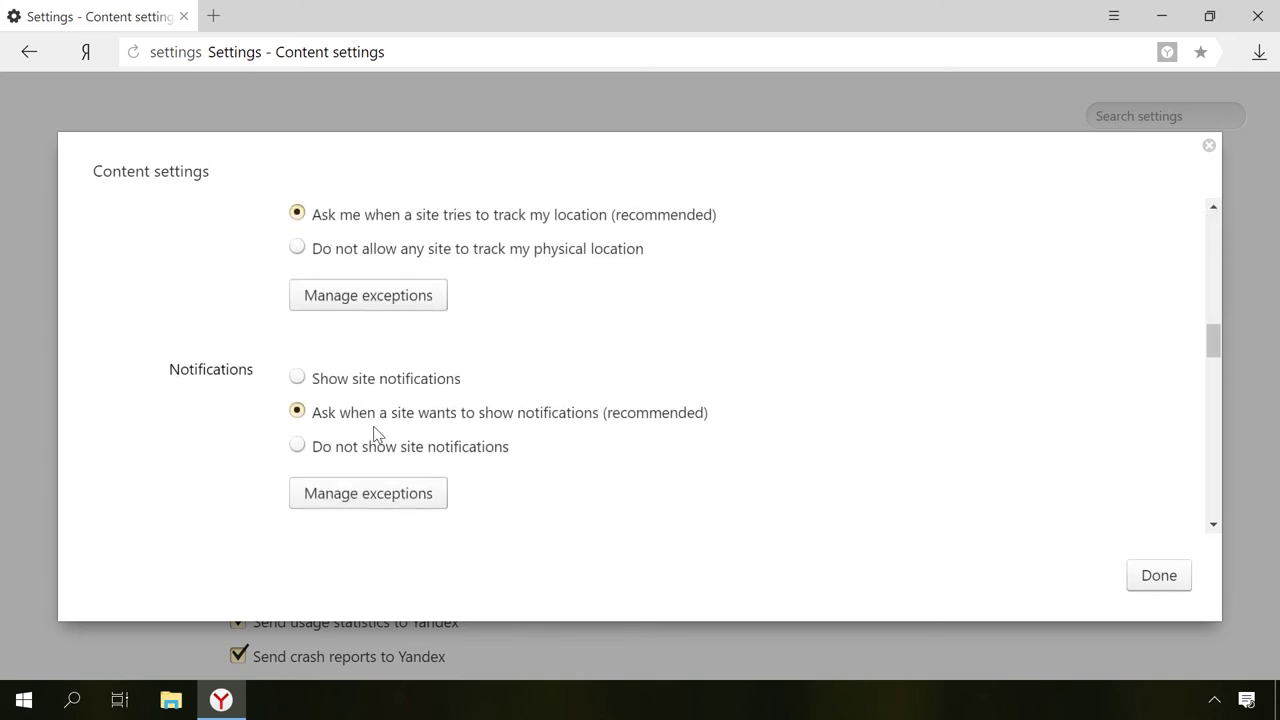
left_click(299, 447)
Change the sendpulse.com notification exception to Block and close the exceptions list
left_click(338, 492)
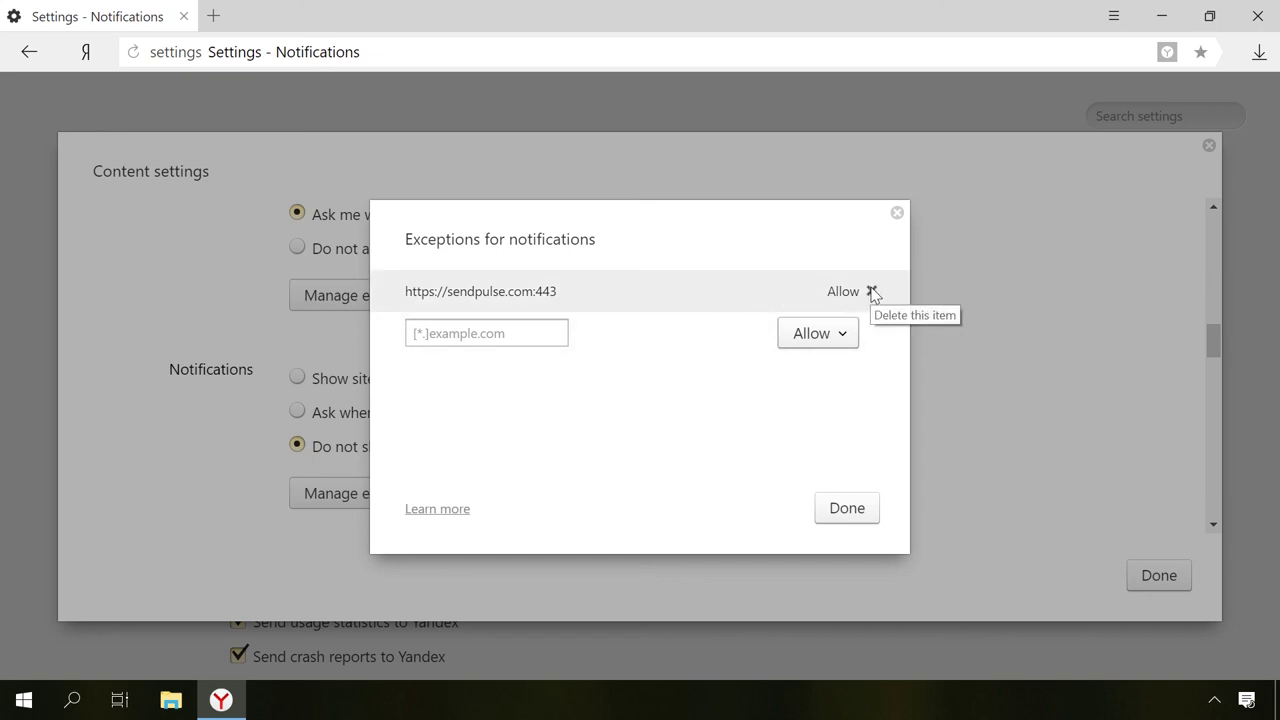
left_click(838, 295)
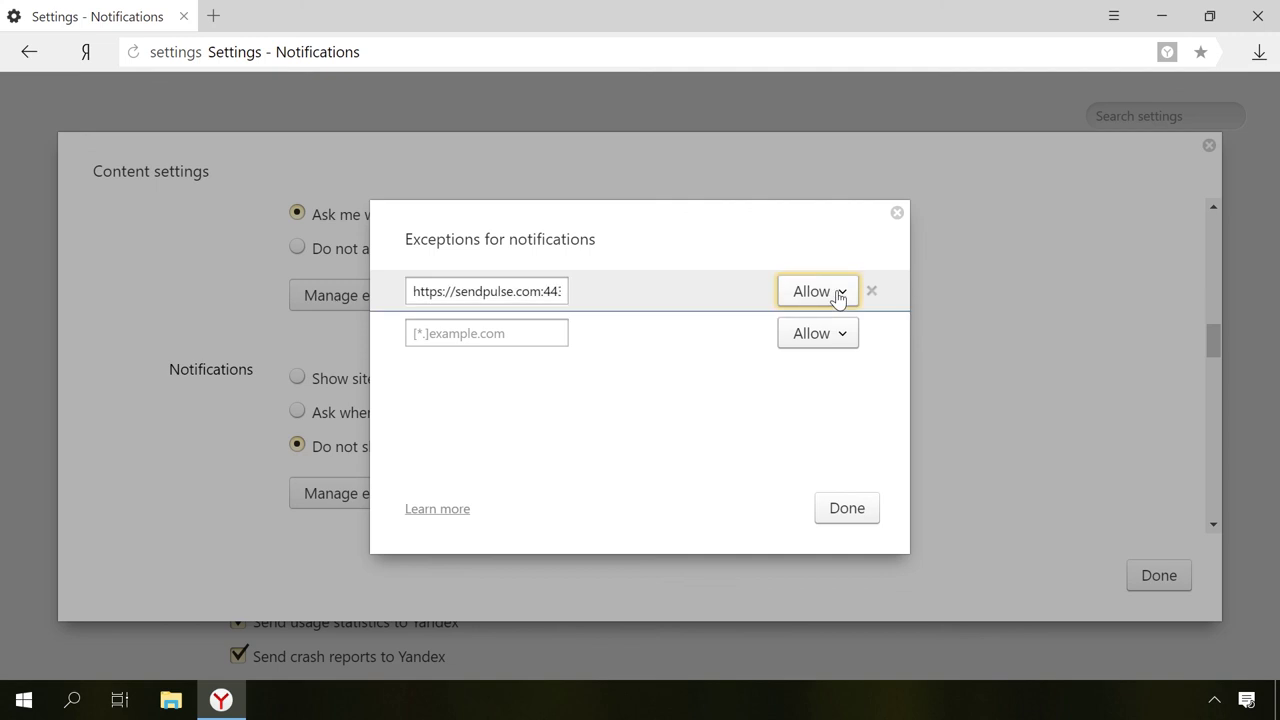
left_click(838, 293)
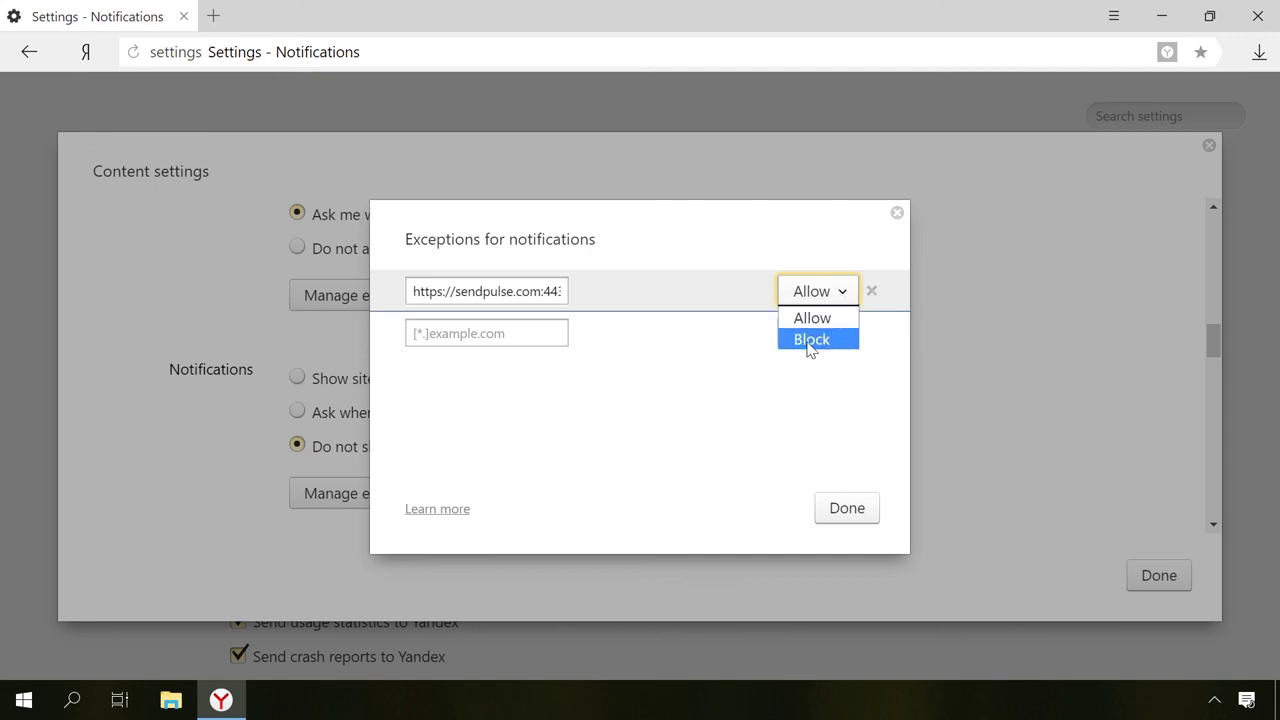
left_click(765, 390)
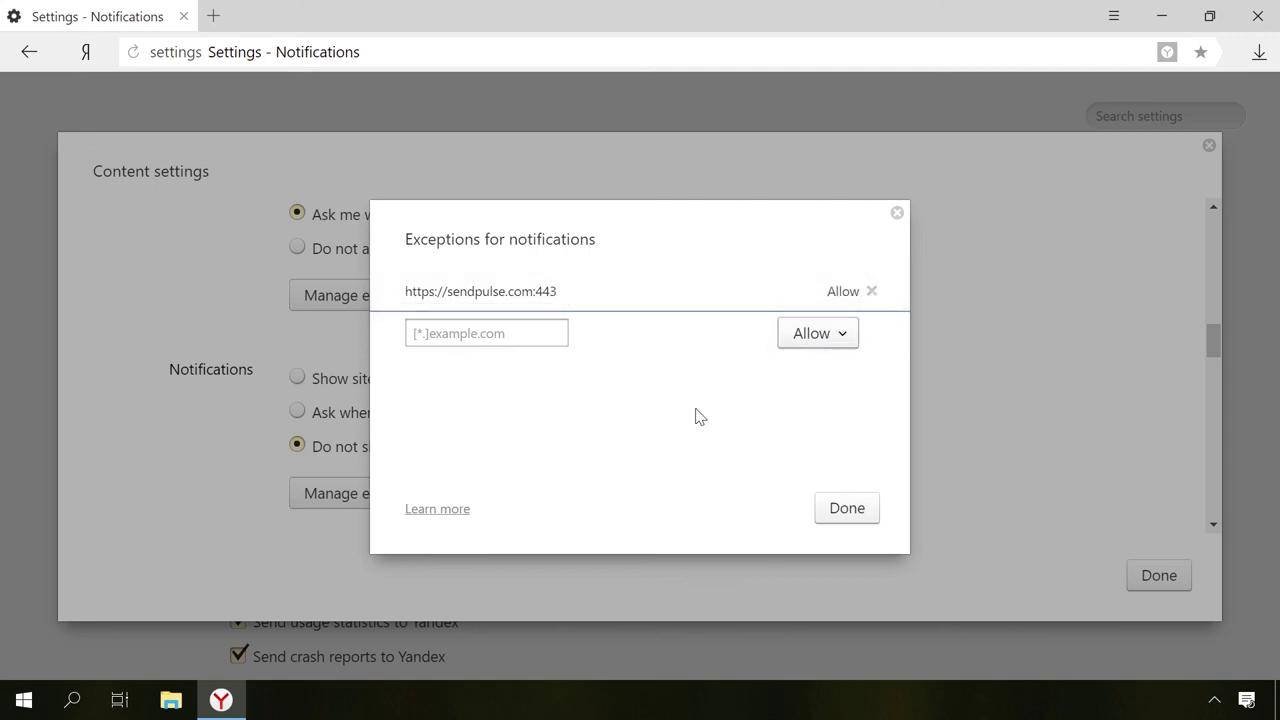
left_click(534, 335)
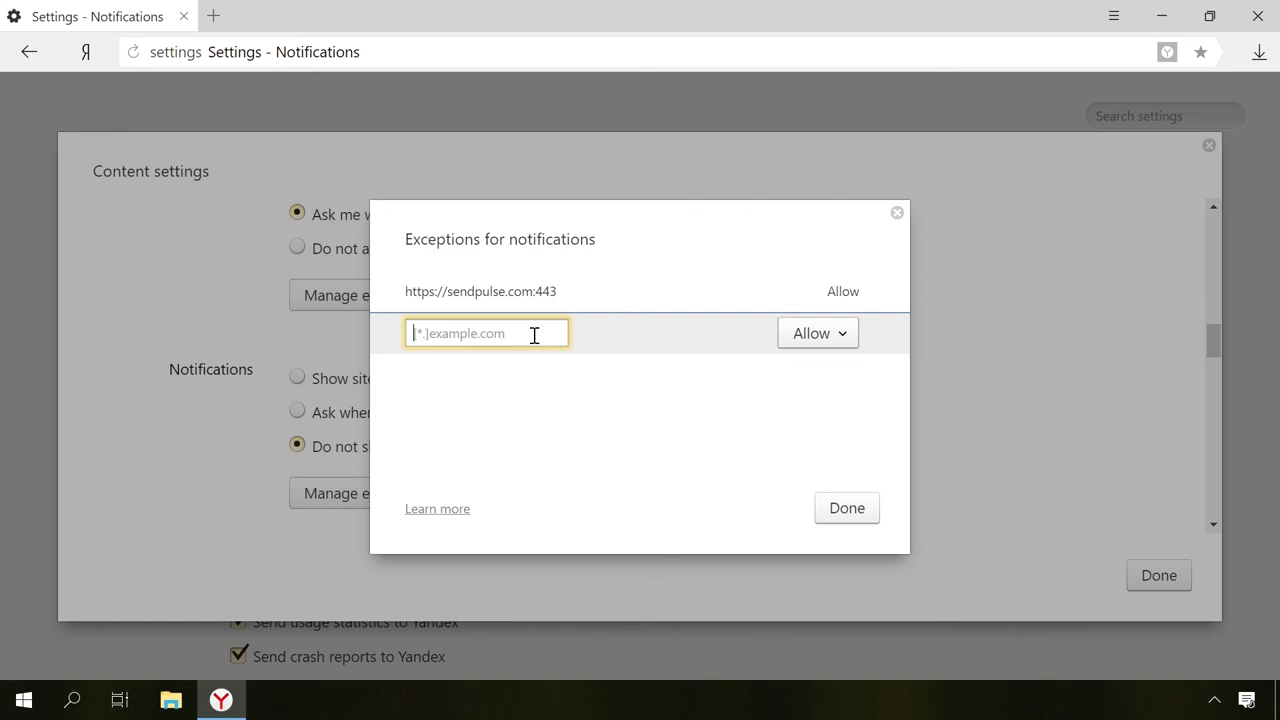
left_click(857, 512)
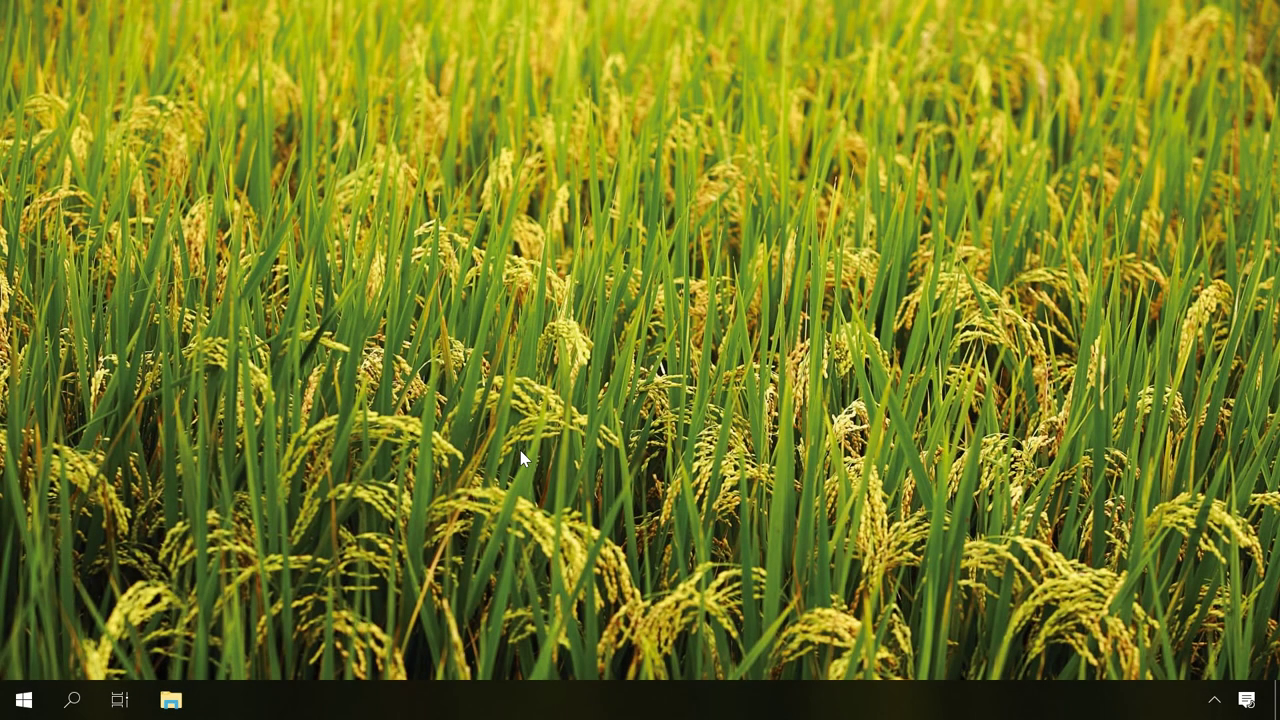